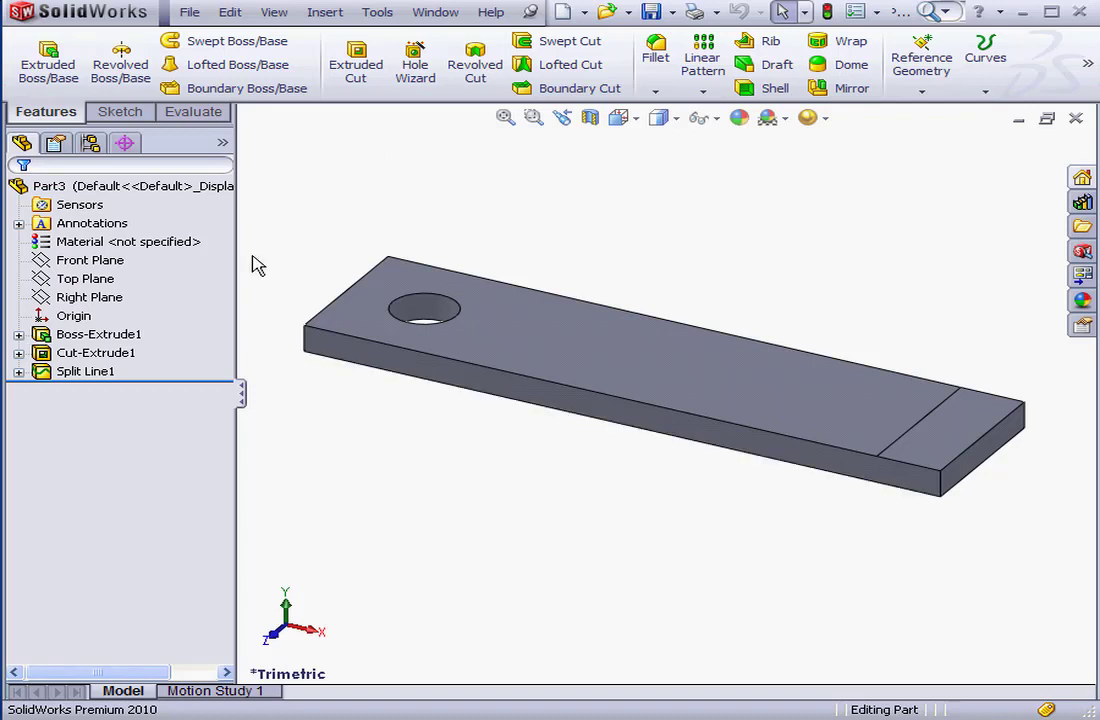
# Step: Start a SimulationXpress study on the plate and proceed to its fixtures stage
pyautogui.click(206, 118)
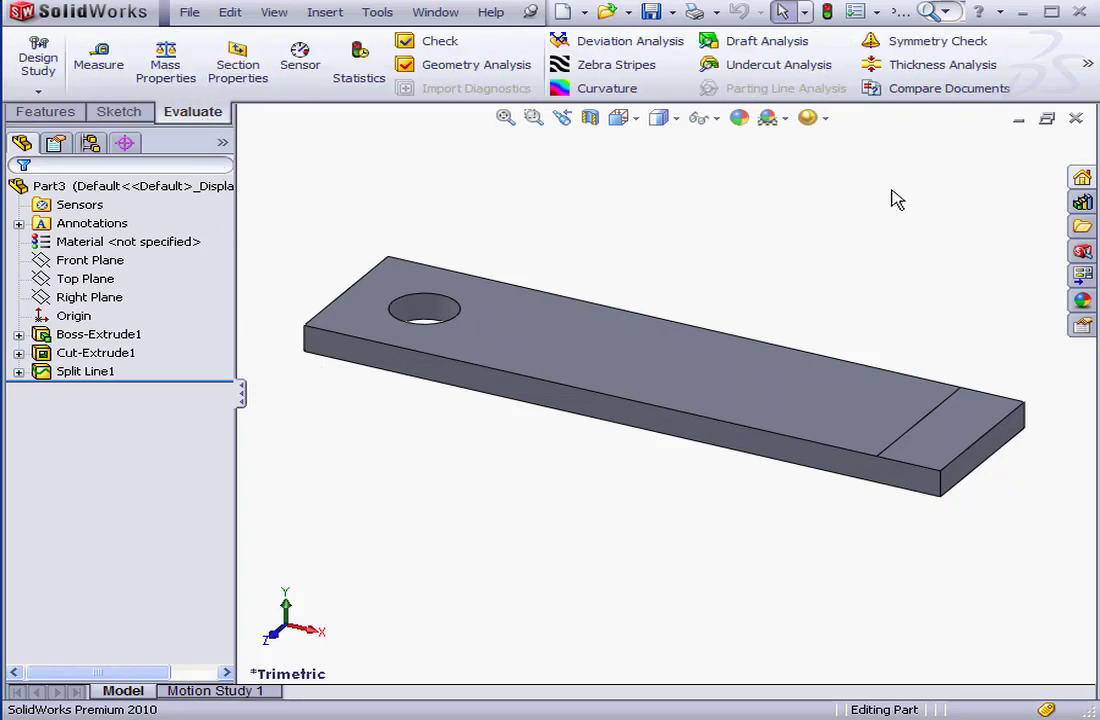
pyautogui.click(1087, 63)
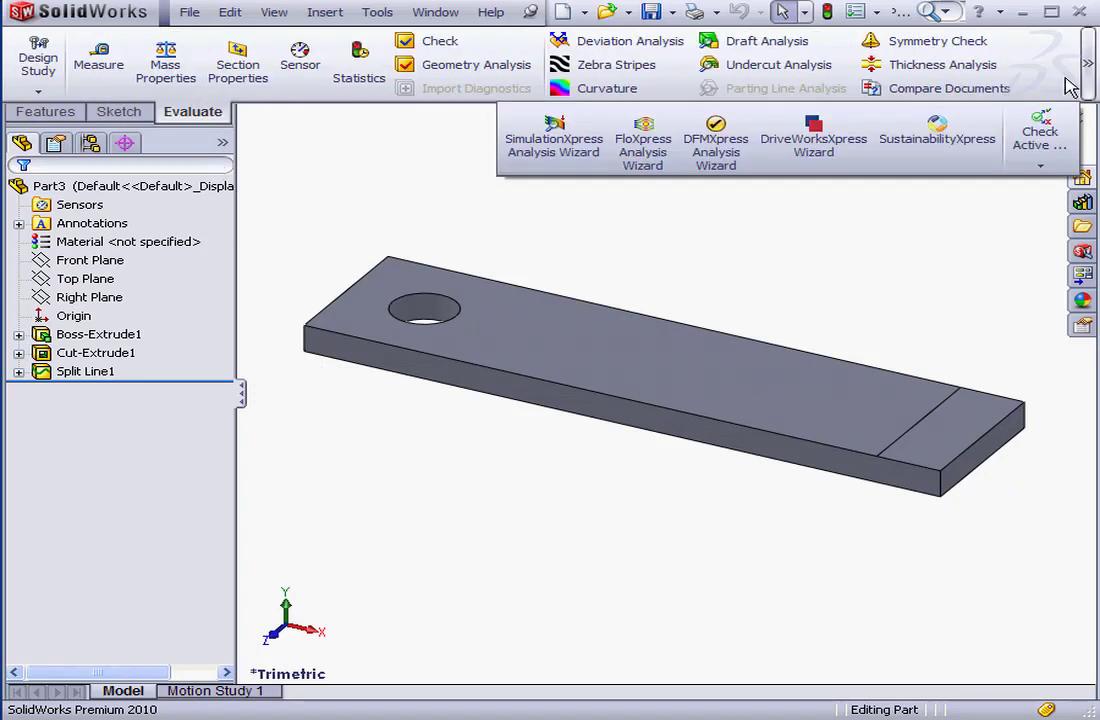
pyautogui.click(566, 140)
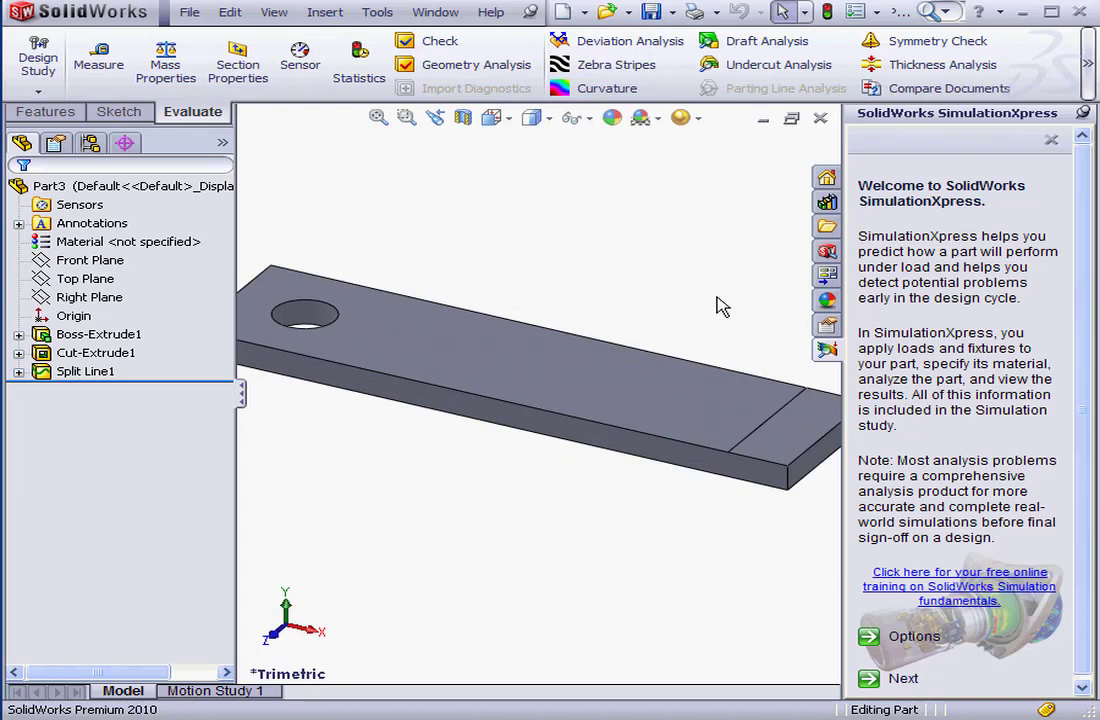
pyautogui.click(902, 679)
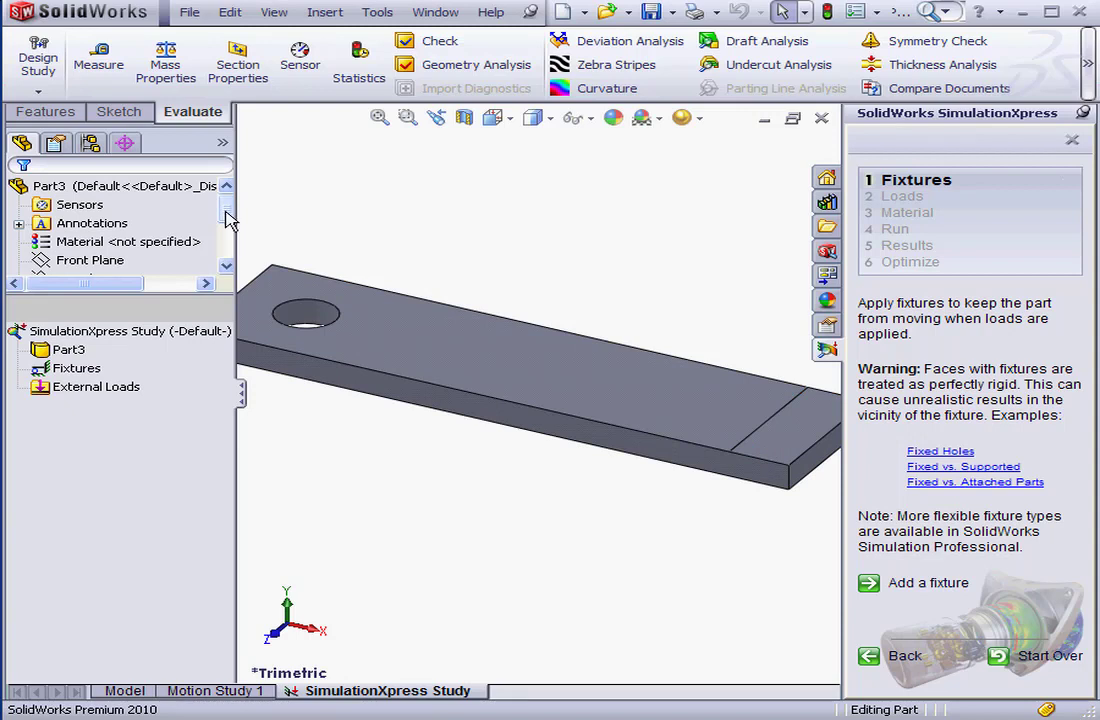
pyautogui.scroll(-2, 225, 265)
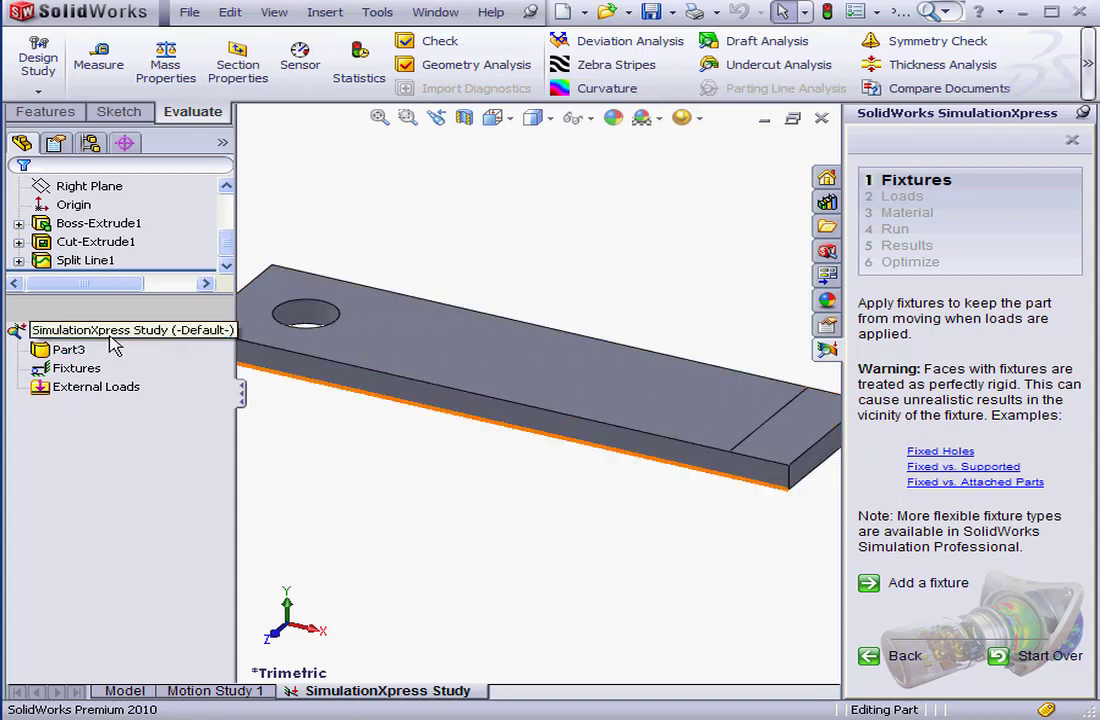
pyautogui.click(80, 370)
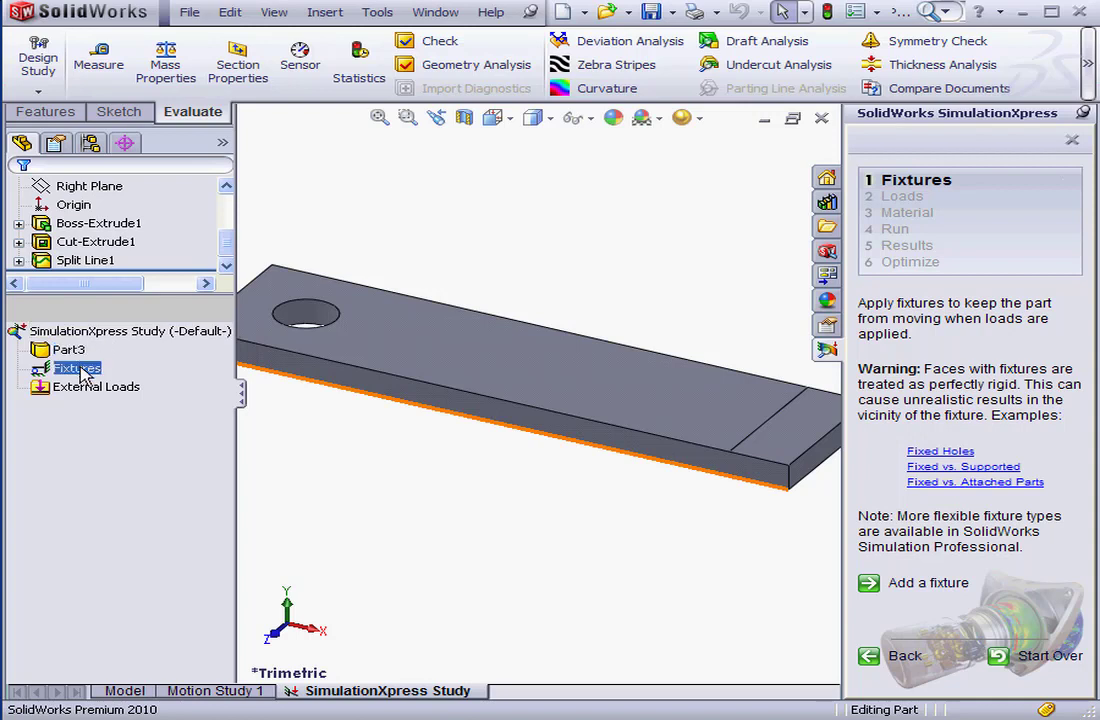
pyautogui.click(84, 388)
pyautogui.click(147, 371)
pyautogui.click(141, 357)
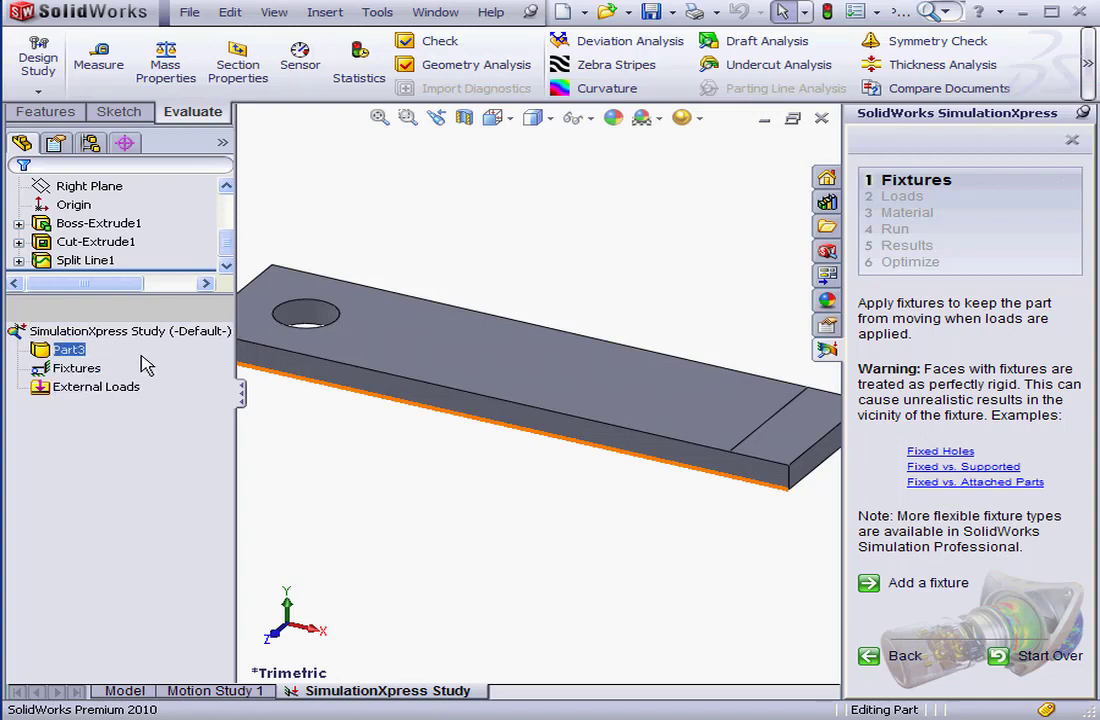
pyautogui.click(150, 397)
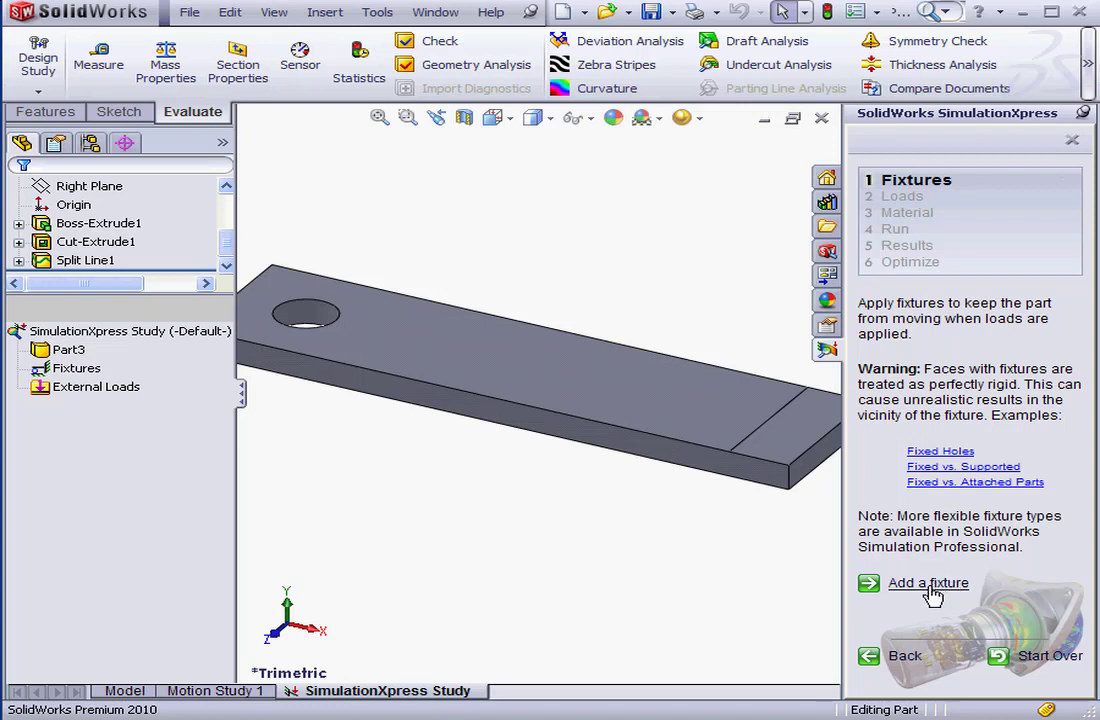
# Step: Add a fixed-geometry fixture on the cylindrical inner face of the hole
pyautogui.rightClick(77, 370)
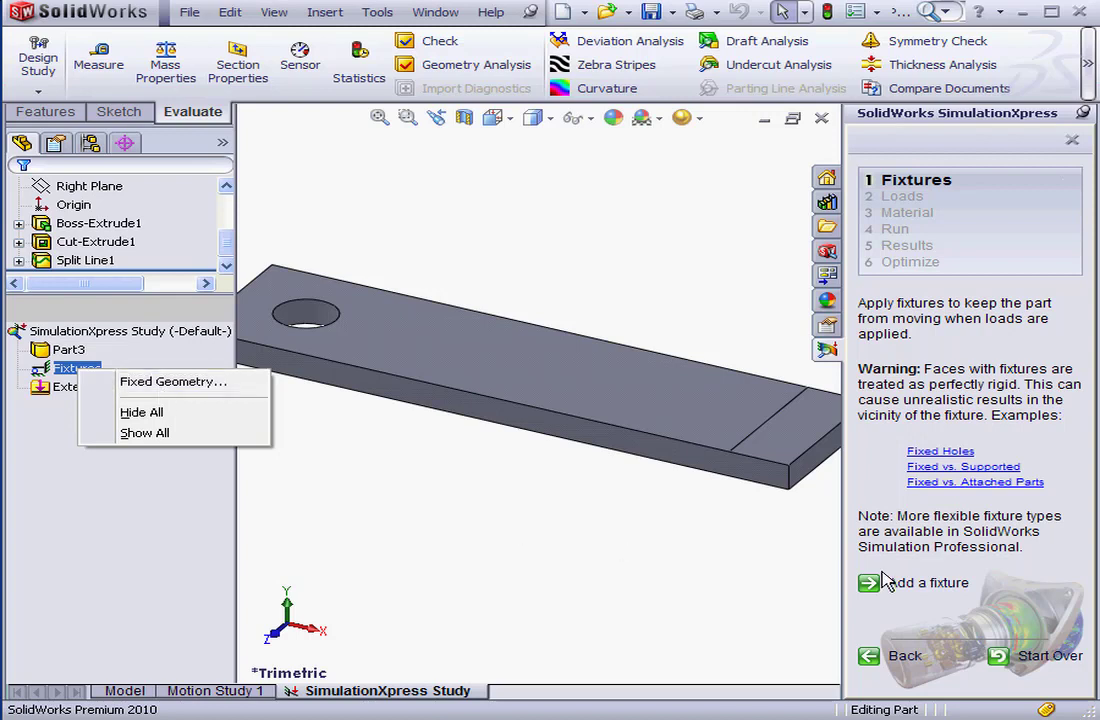
pyautogui.click(918, 584)
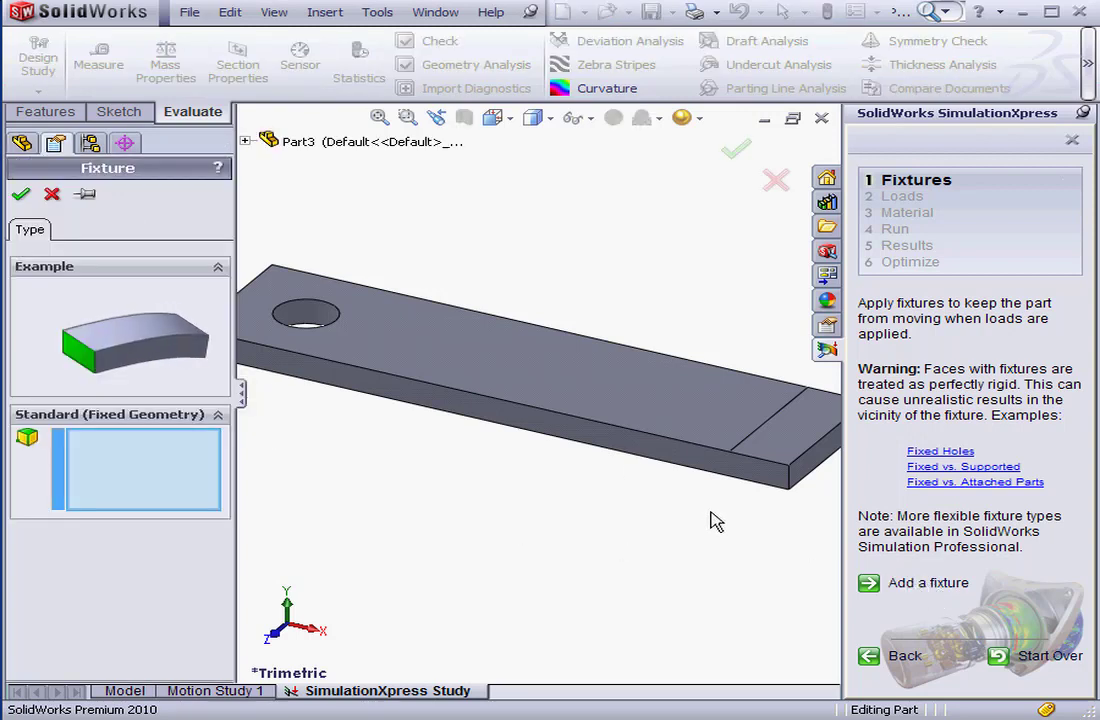
pyautogui.click(422, 334)
pyautogui.click(422, 334)
pyautogui.click(302, 318)
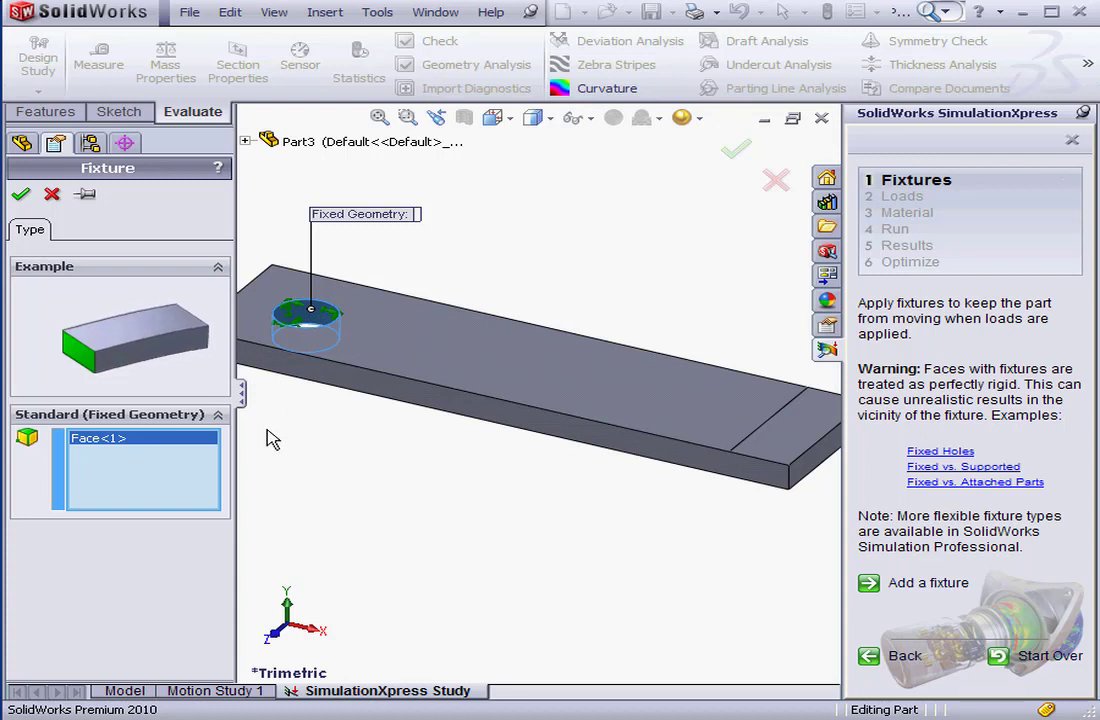
pyautogui.click(21, 194)
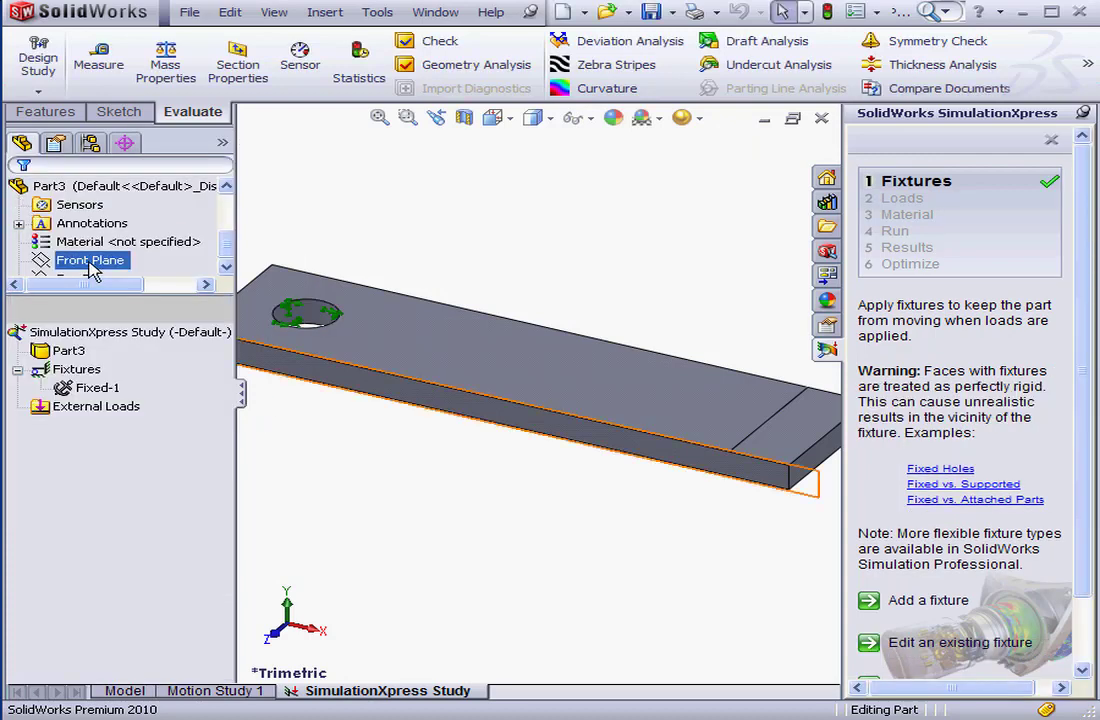
pyautogui.rightClick(105, 391)
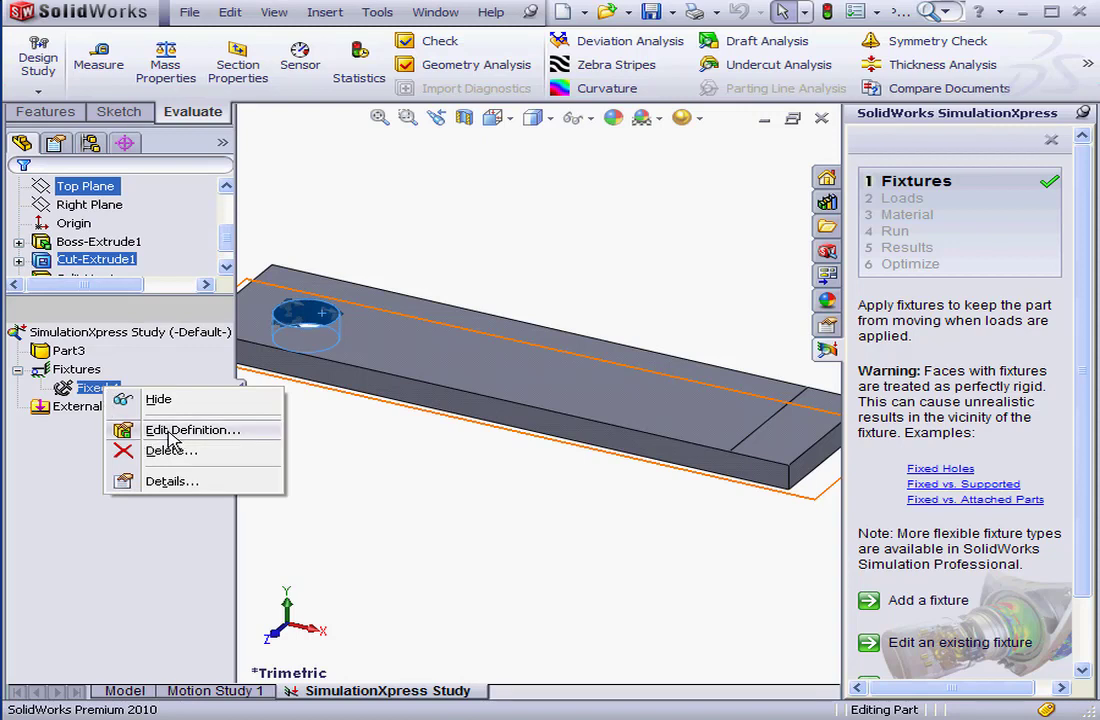
pyautogui.click(320, 445)
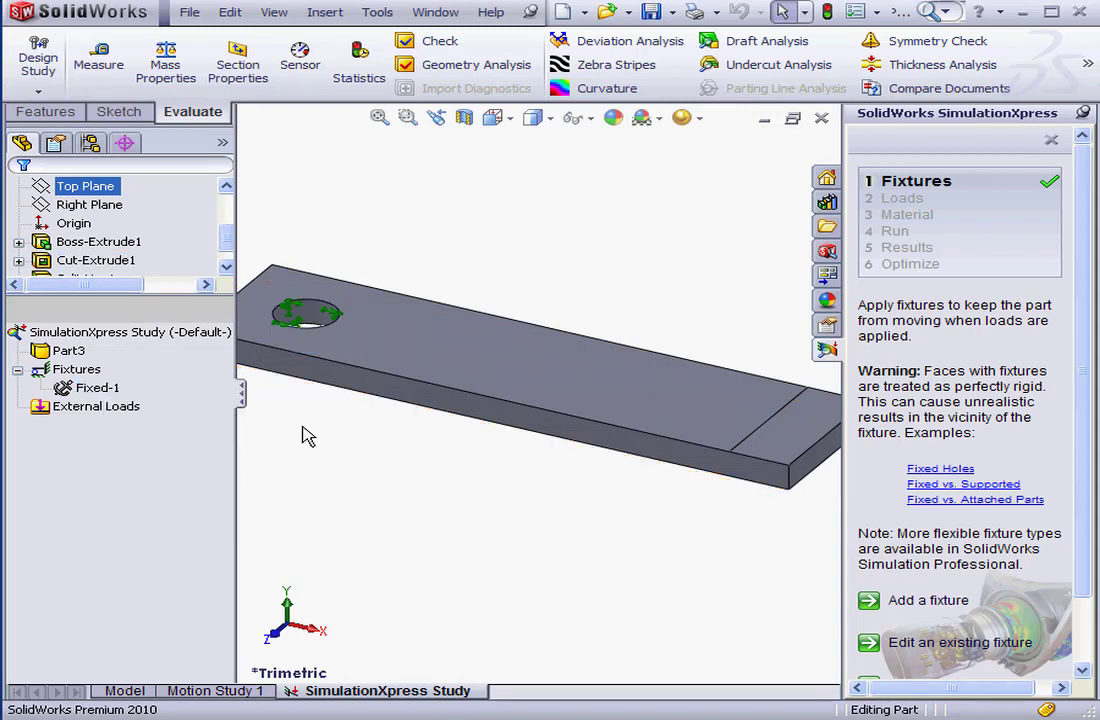
pyautogui.click(928, 600)
pyautogui.click(626, 466)
pyautogui.click(52, 190)
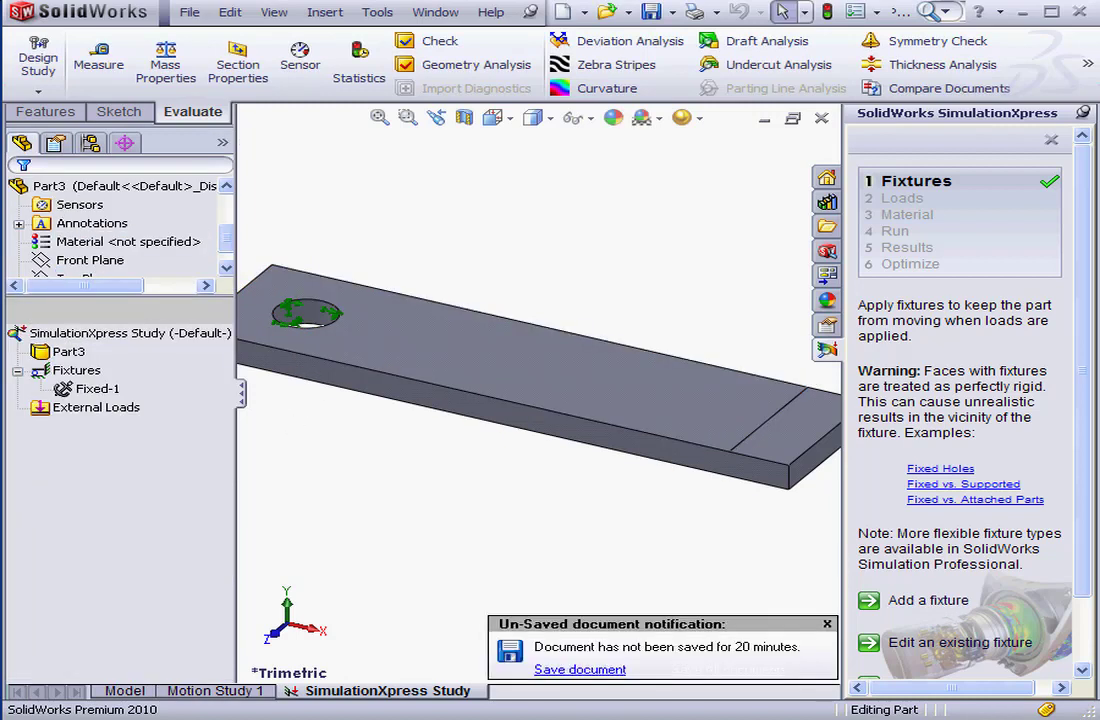
# Step: Proceed to the loads stage and add a normal force on the split top face at the end opposite the hole
pyautogui.scroll(-2, 1083, 617)
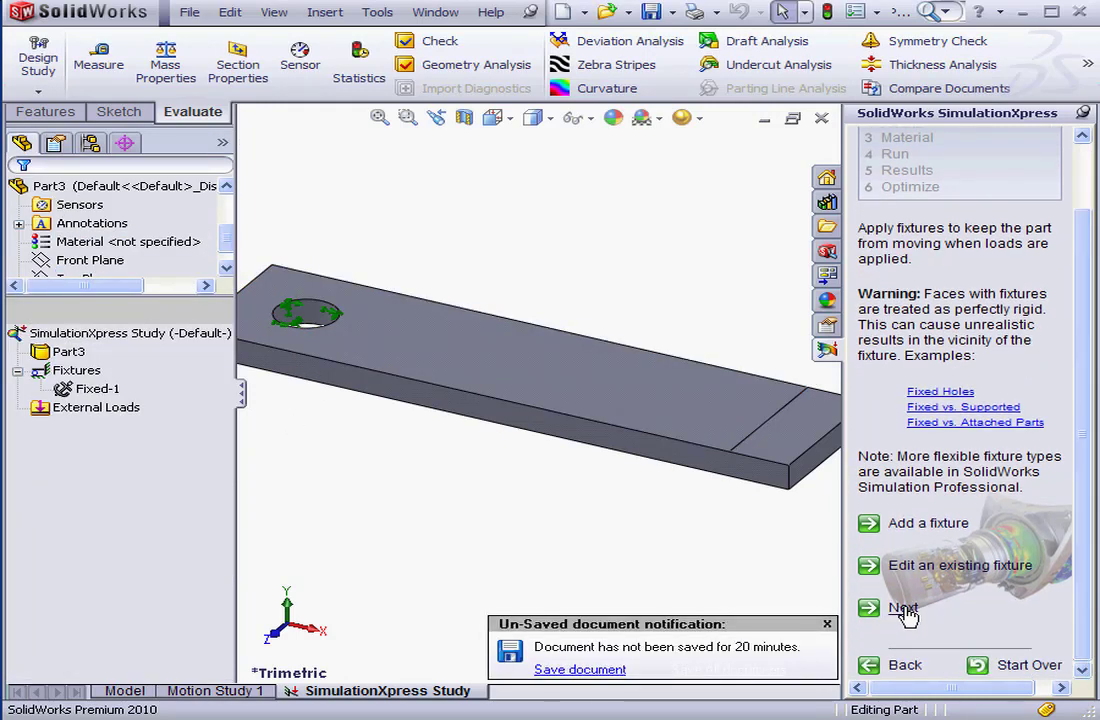
pyautogui.click(903, 609)
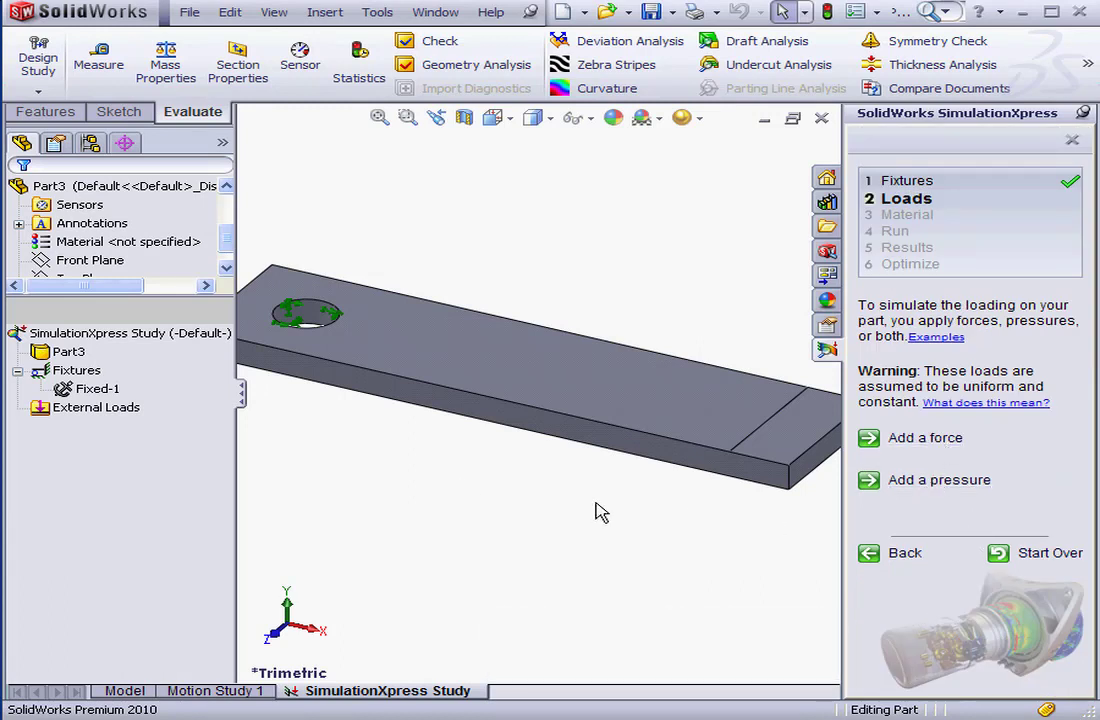
pyautogui.click(122, 410)
pyautogui.rightClick(124, 414)
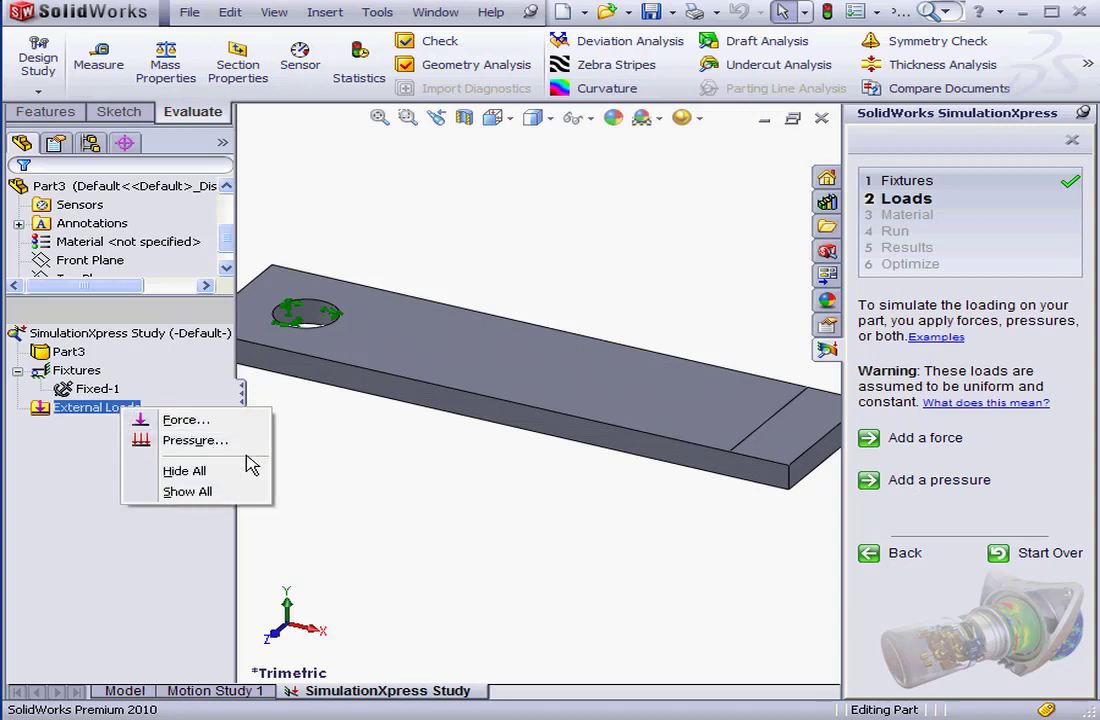
pyautogui.click(945, 447)
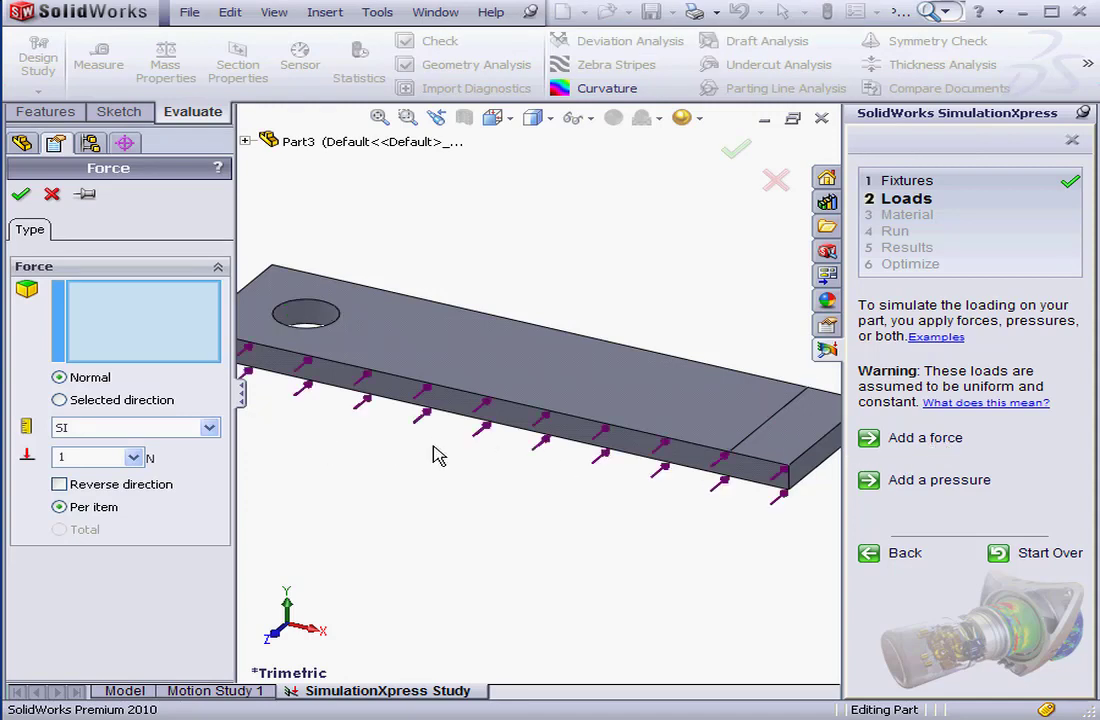
pyautogui.click(780, 440)
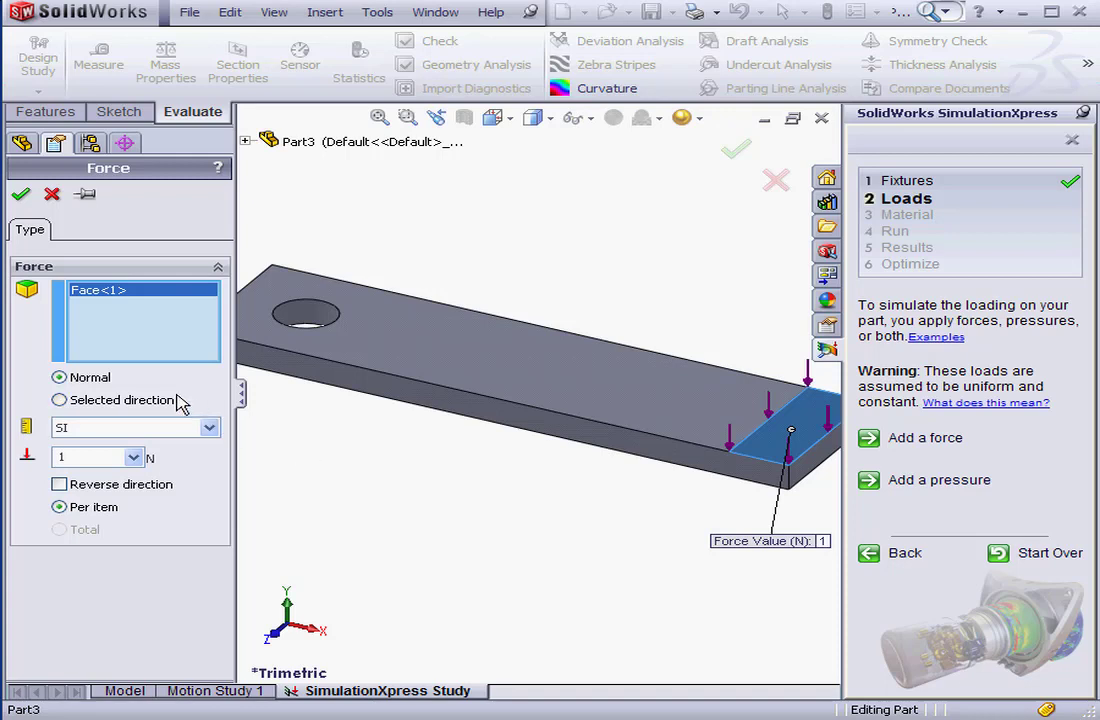
pyautogui.click(60, 400)
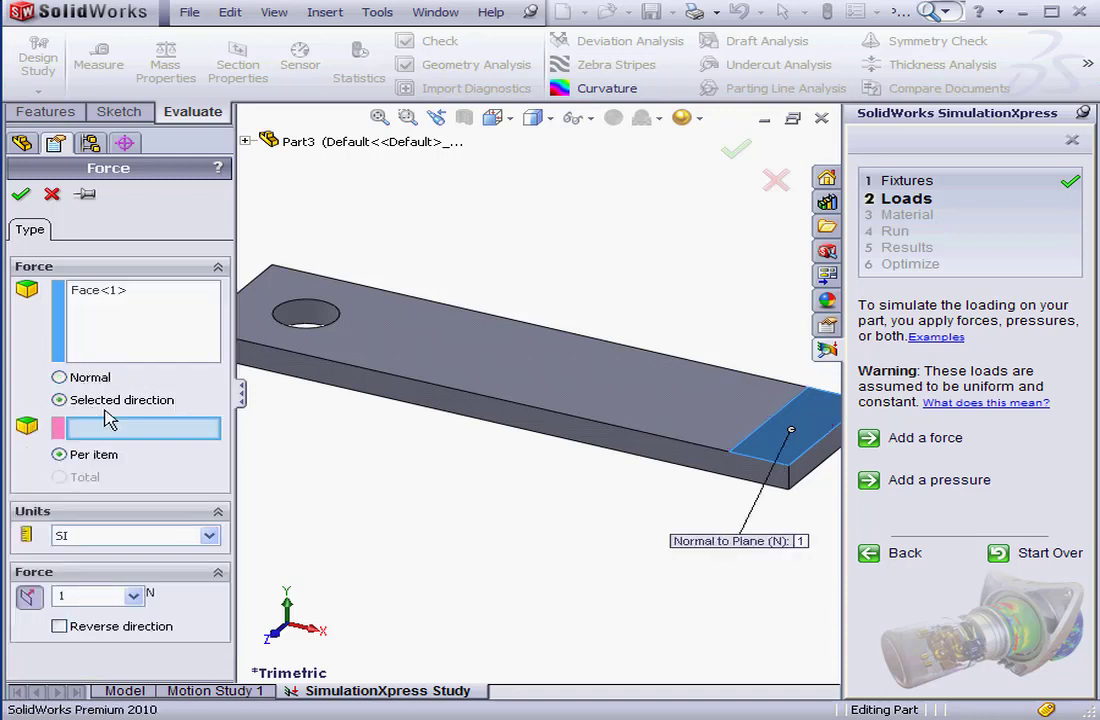
pyautogui.click(60, 378)
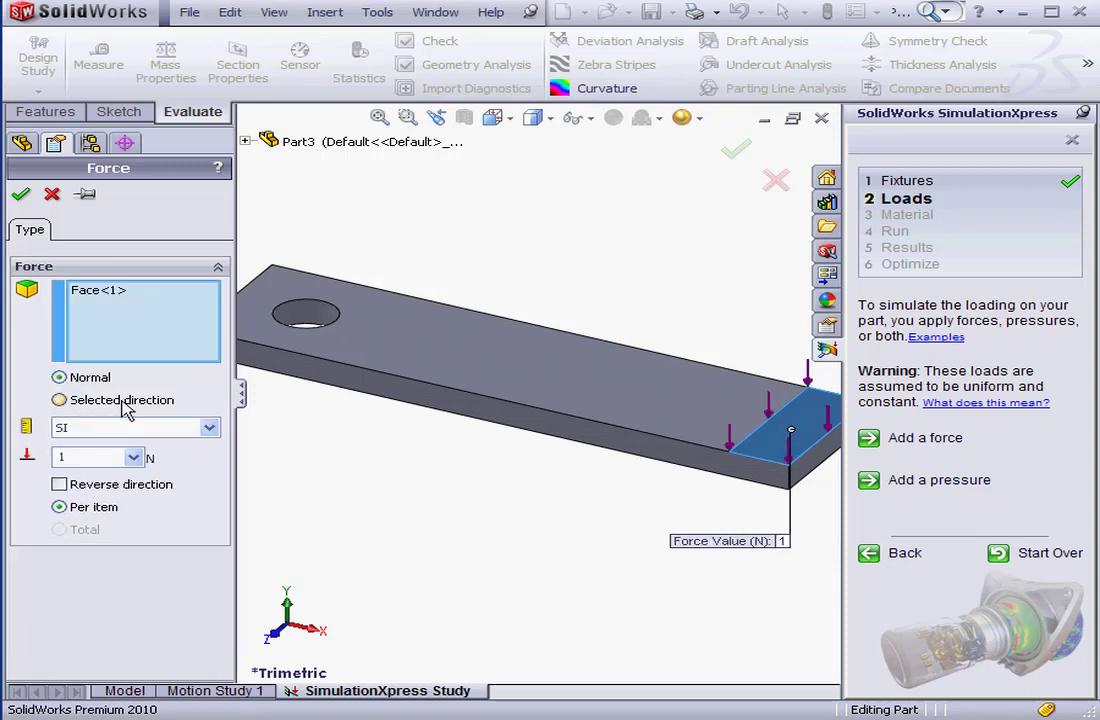
# Step: Set the force to 100 lbf in English (IPS) units, directed down onto the face, and accept the load
pyautogui.click(210, 427)
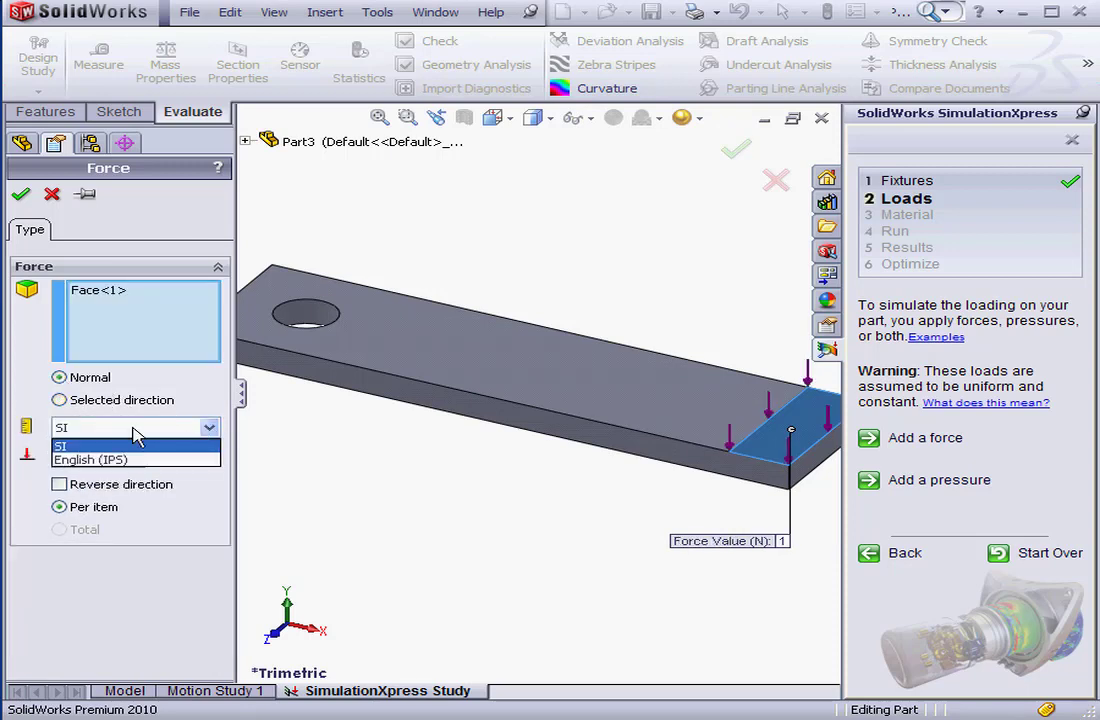
pyautogui.click(108, 460)
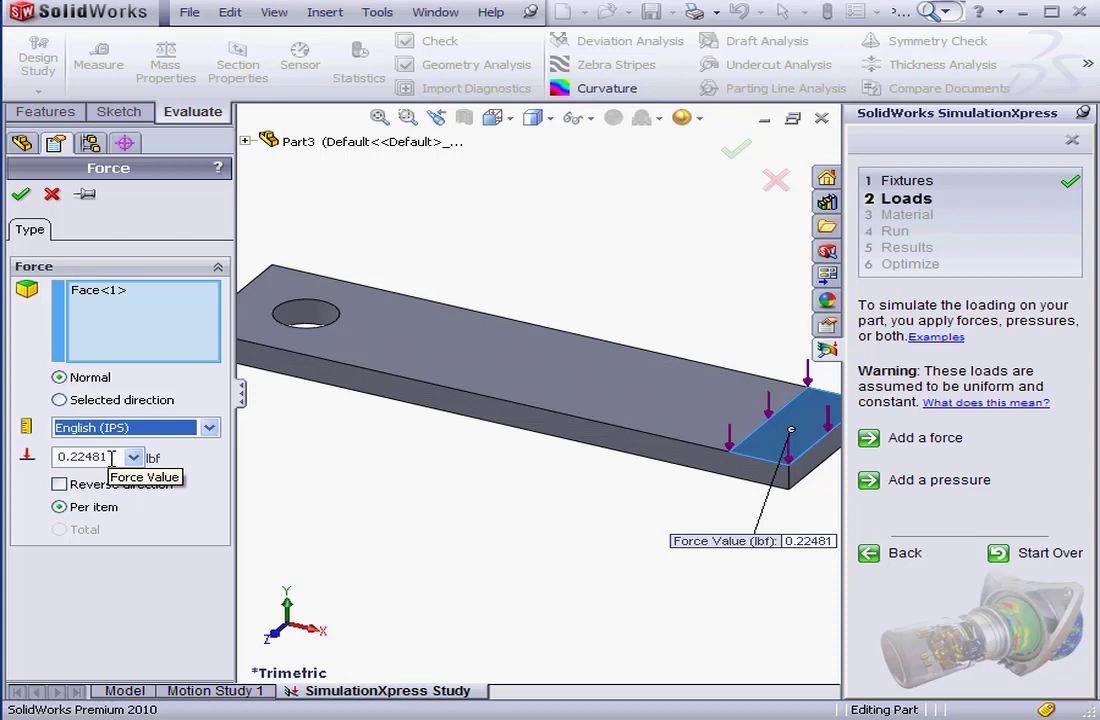
pyautogui.doubleClick(112, 457)
pyautogui.write('1')
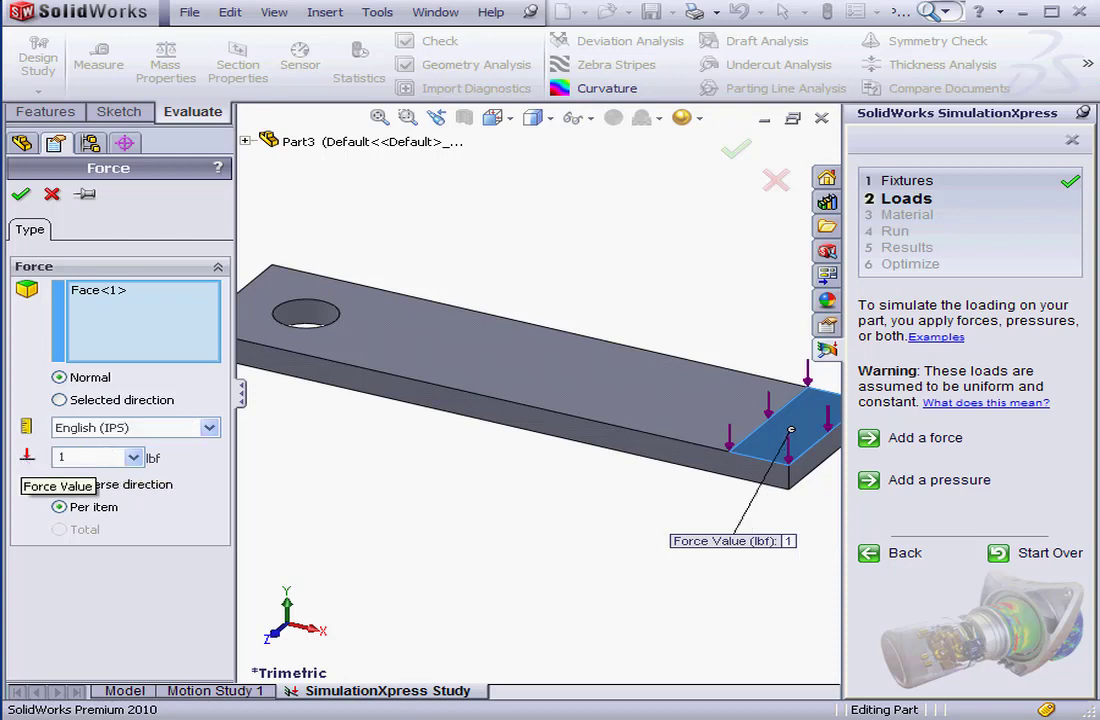
pyautogui.write('00')
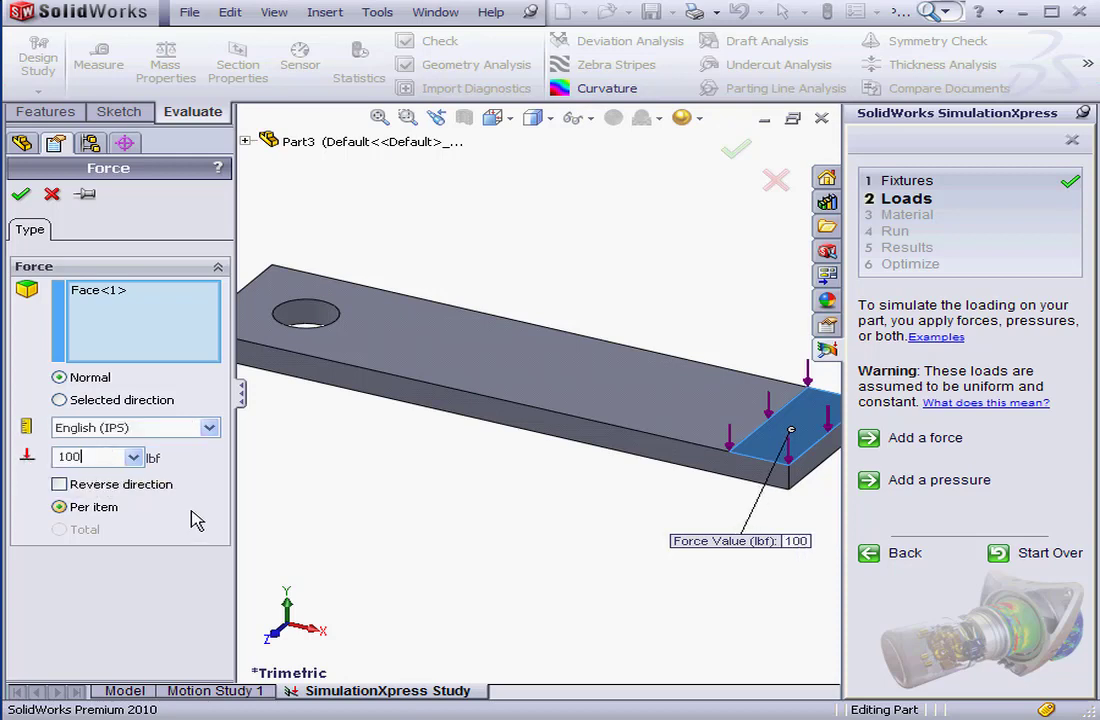
pyautogui.click(59, 484)
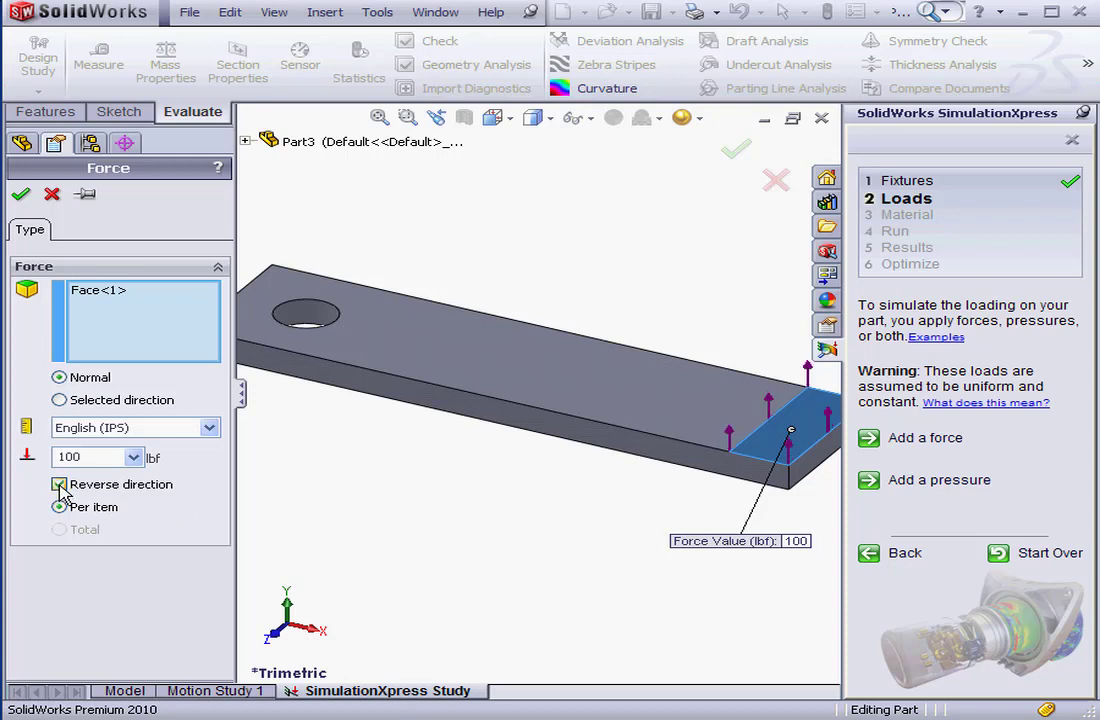
pyautogui.click(59, 484)
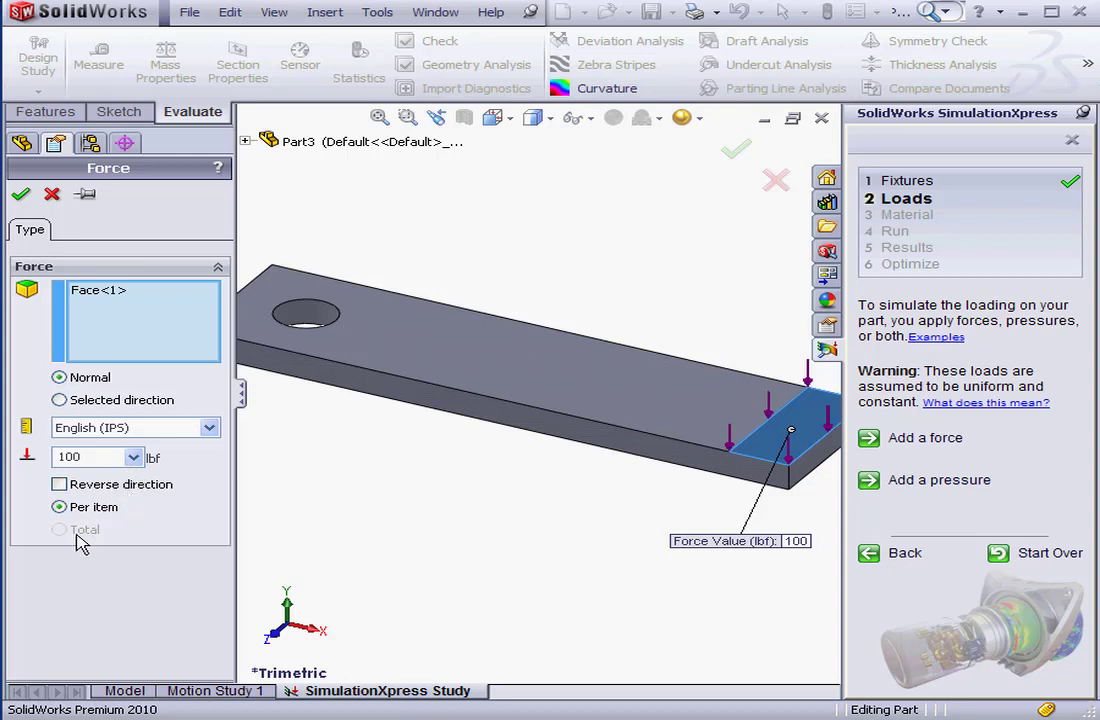
pyautogui.click(20, 193)
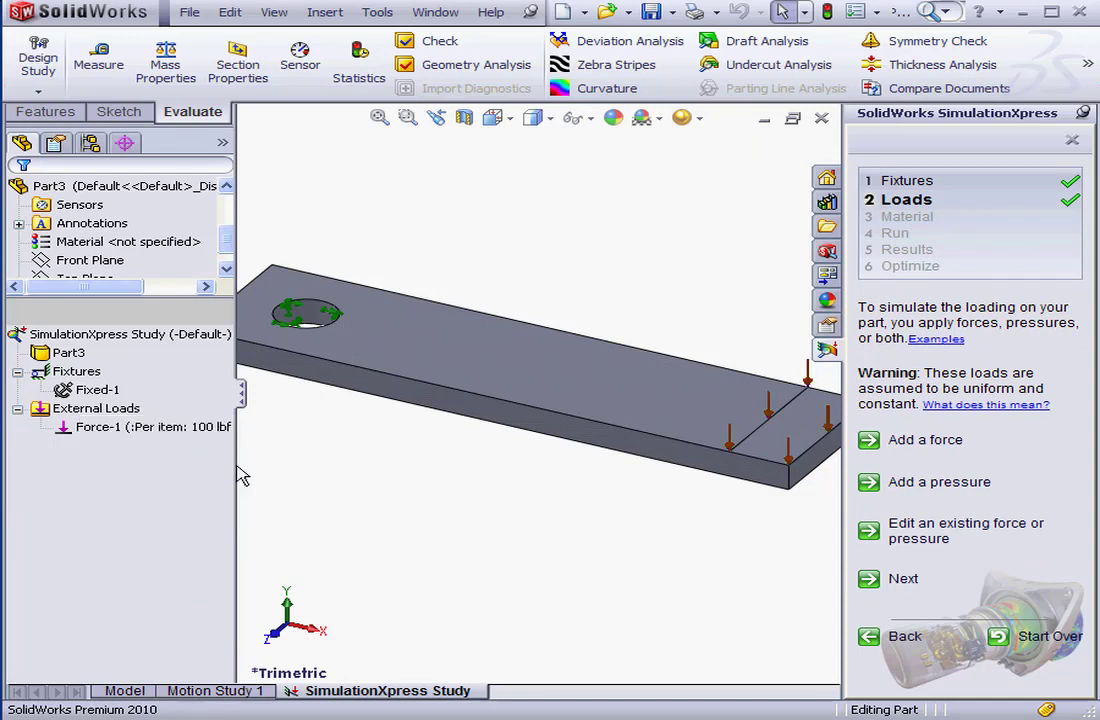
# Step: Proceed to the material stage and assign AISI 1020 steel to the part
pyautogui.click(903, 578)
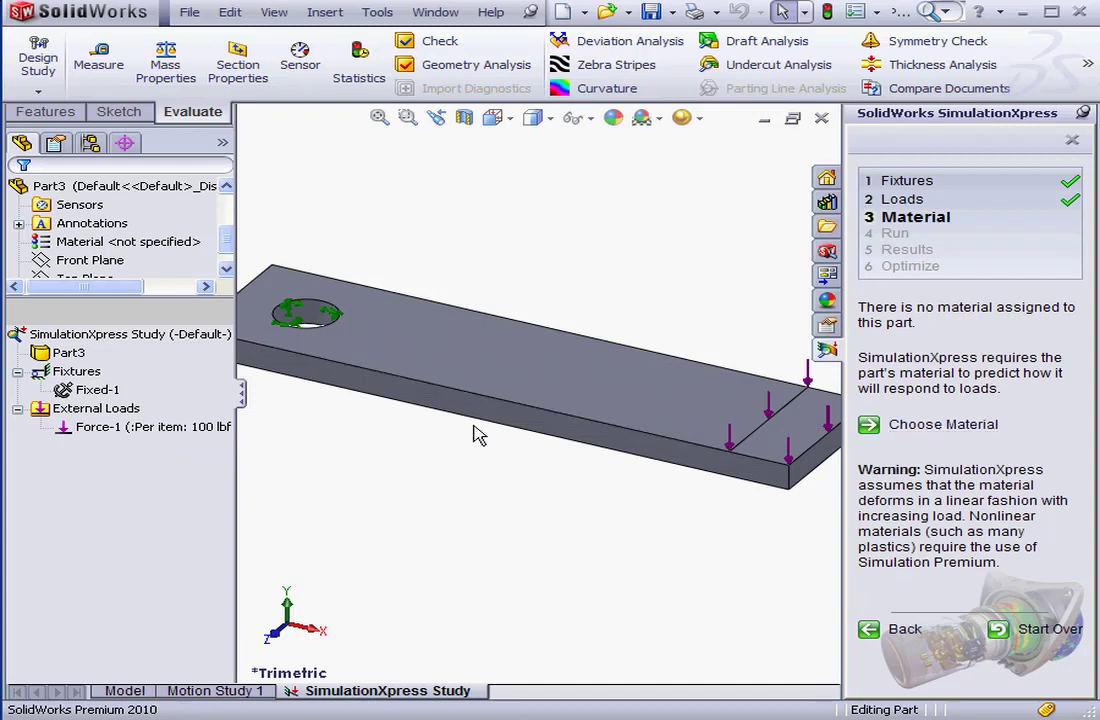
pyautogui.rightClick(62, 355)
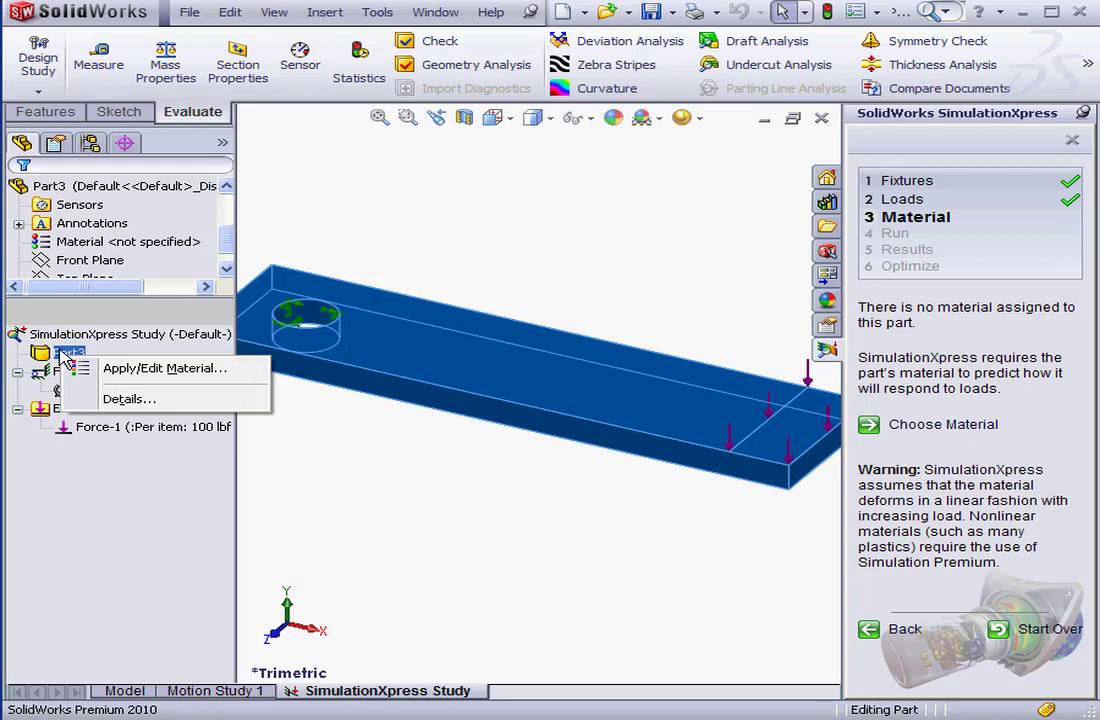
pyautogui.click(963, 432)
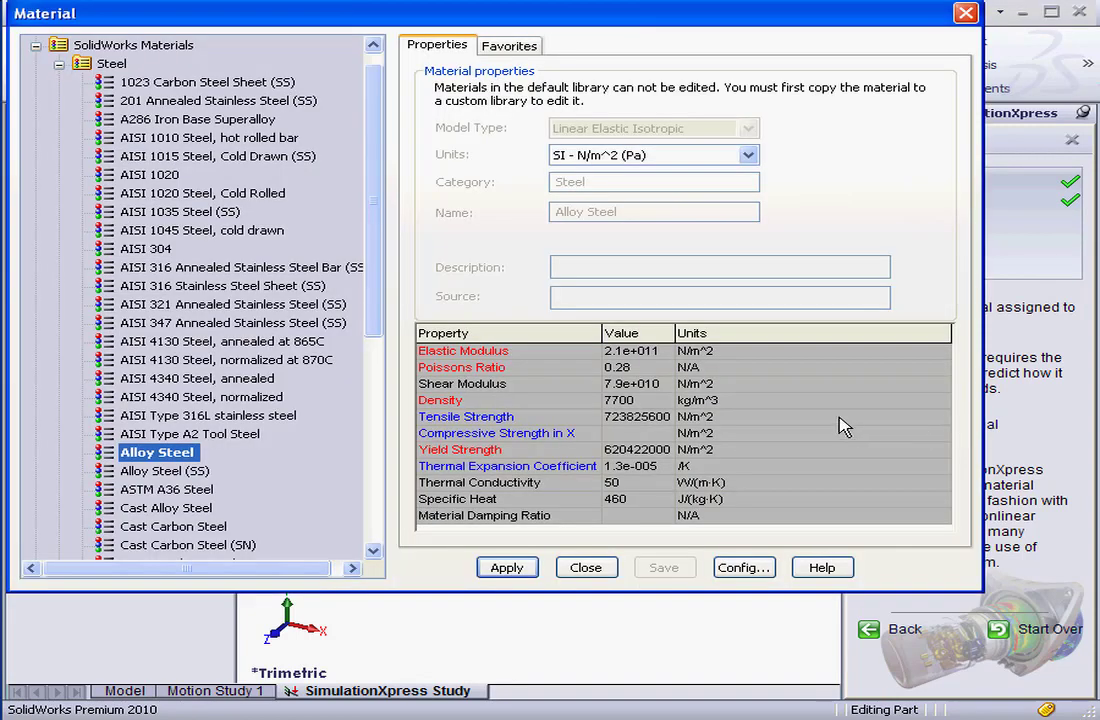
pyautogui.click(156, 177)
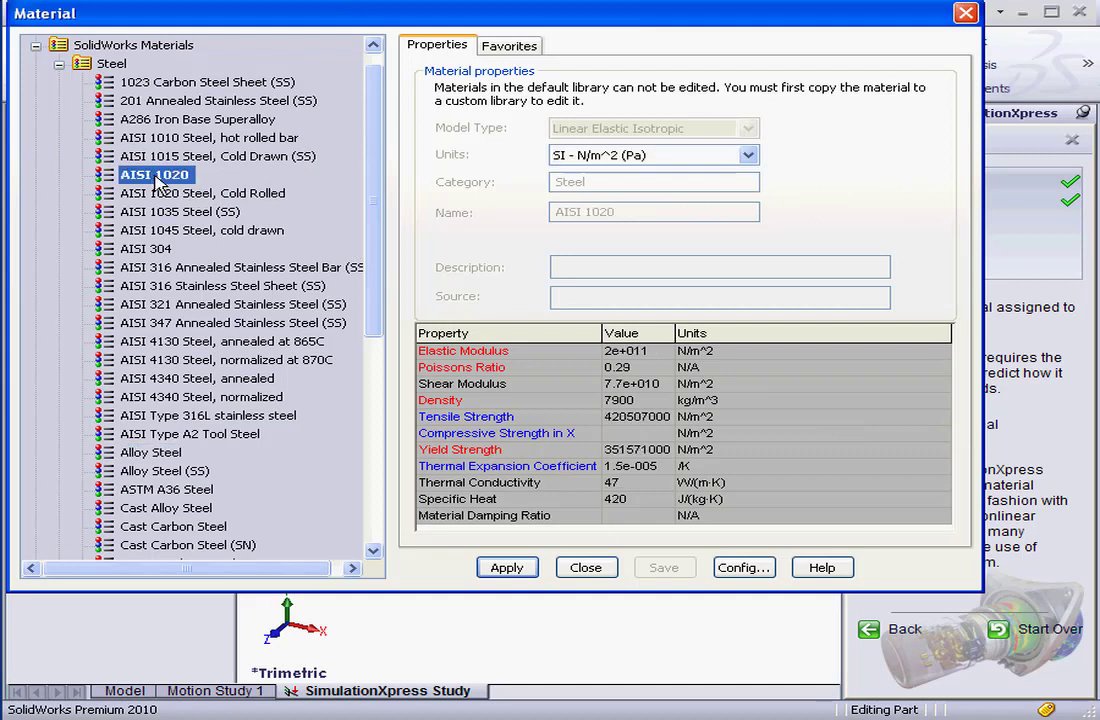
pyautogui.click(507, 568)
pyautogui.click(586, 568)
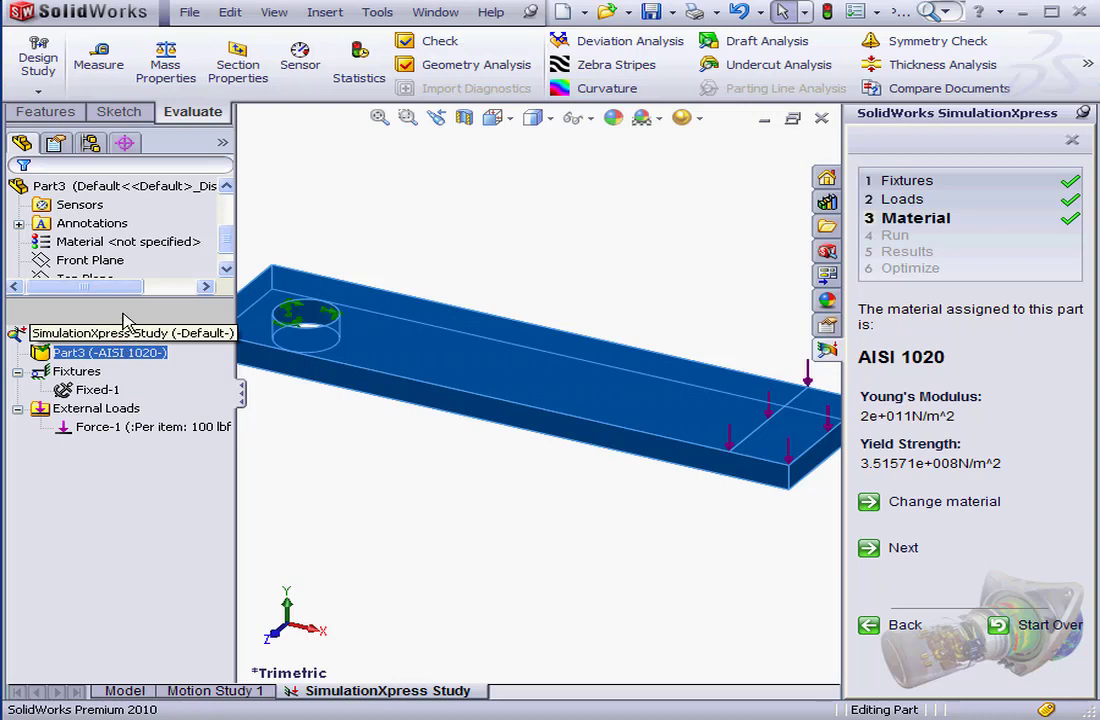
pyautogui.click(115, 242)
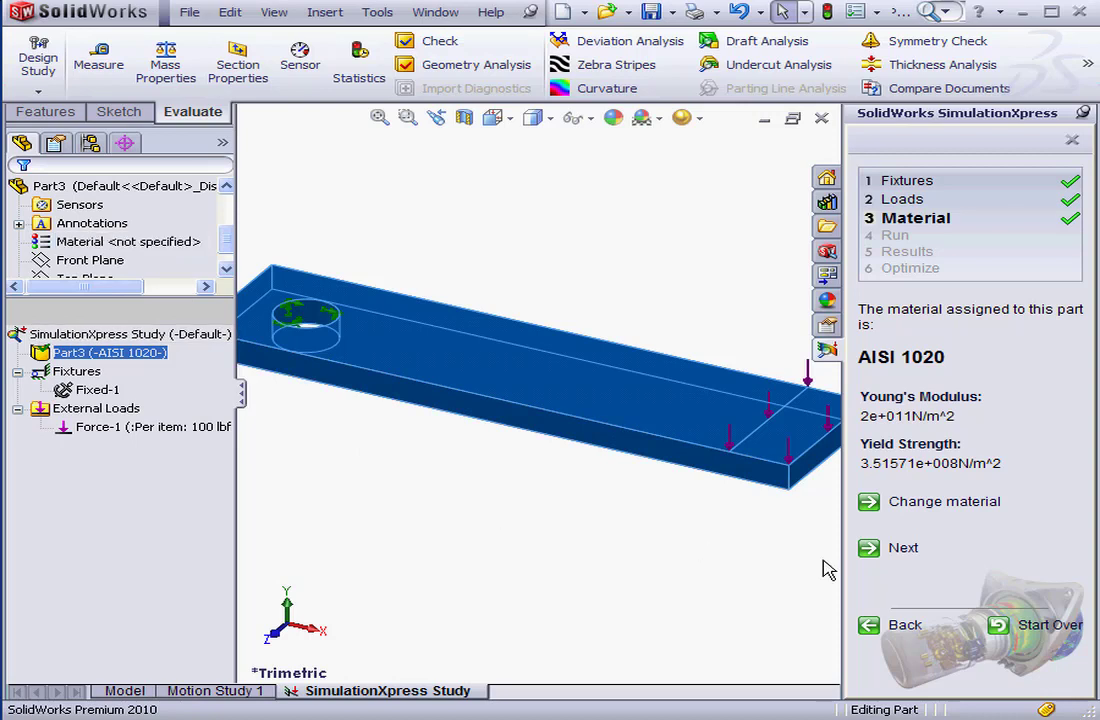
# Step: Run the simulation with the default settings, then stop the deformation animation and confirm that the part deforms as expected
pyautogui.click(903, 548)
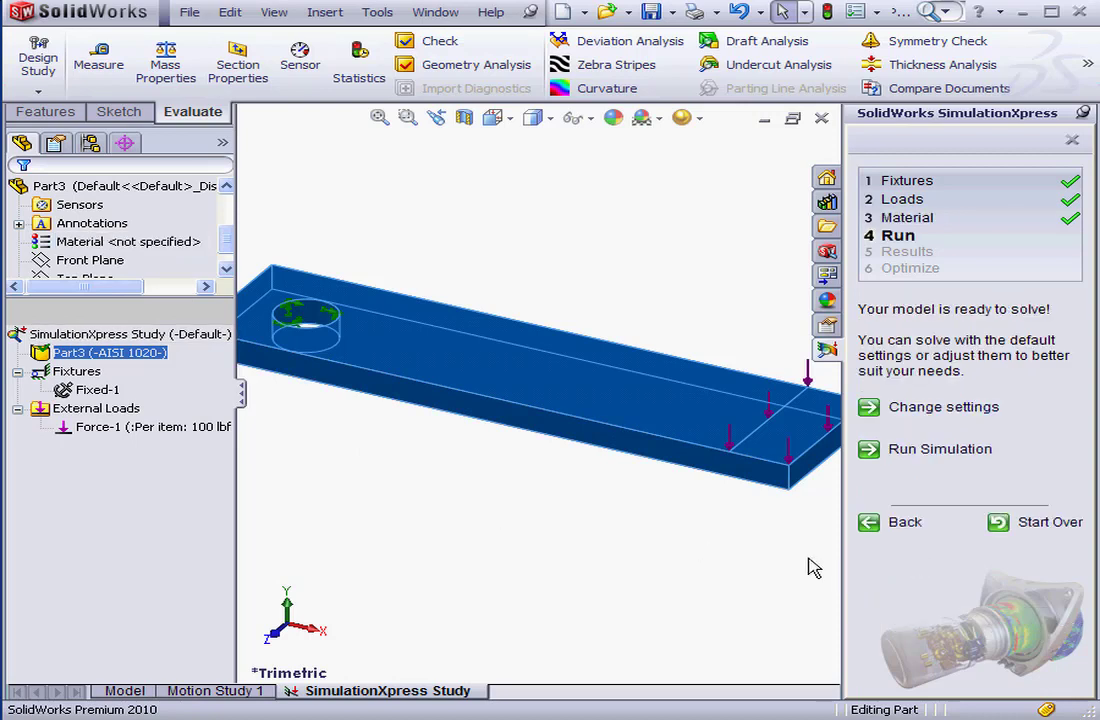
pyautogui.click(950, 452)
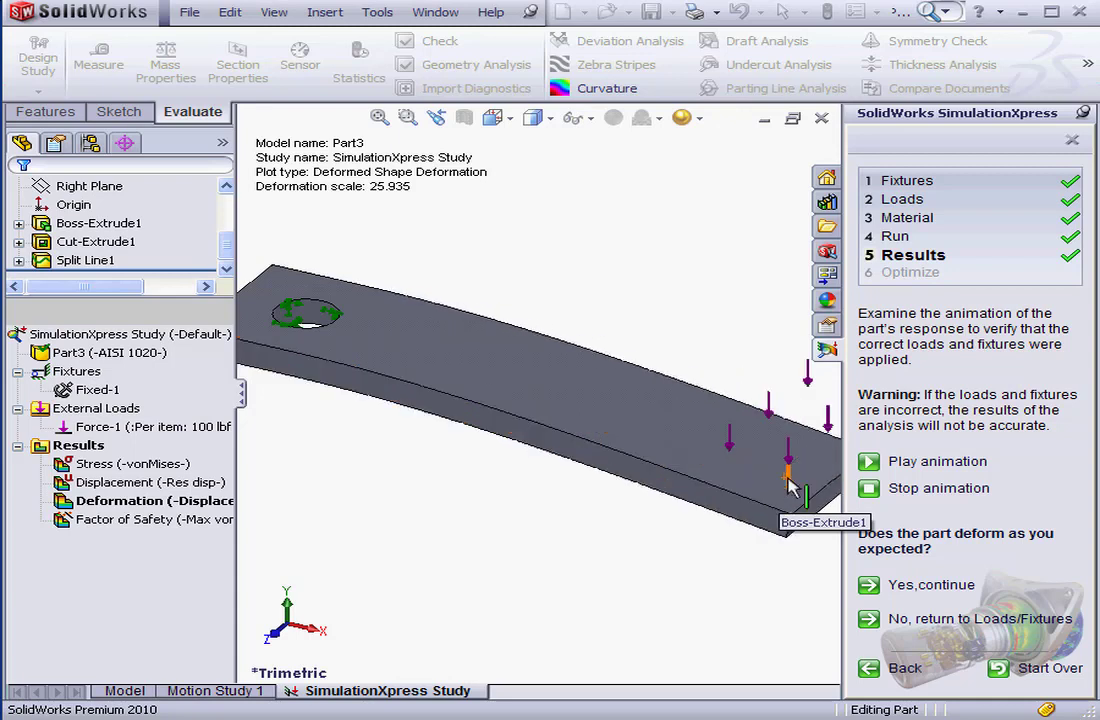
pyautogui.click(940, 489)
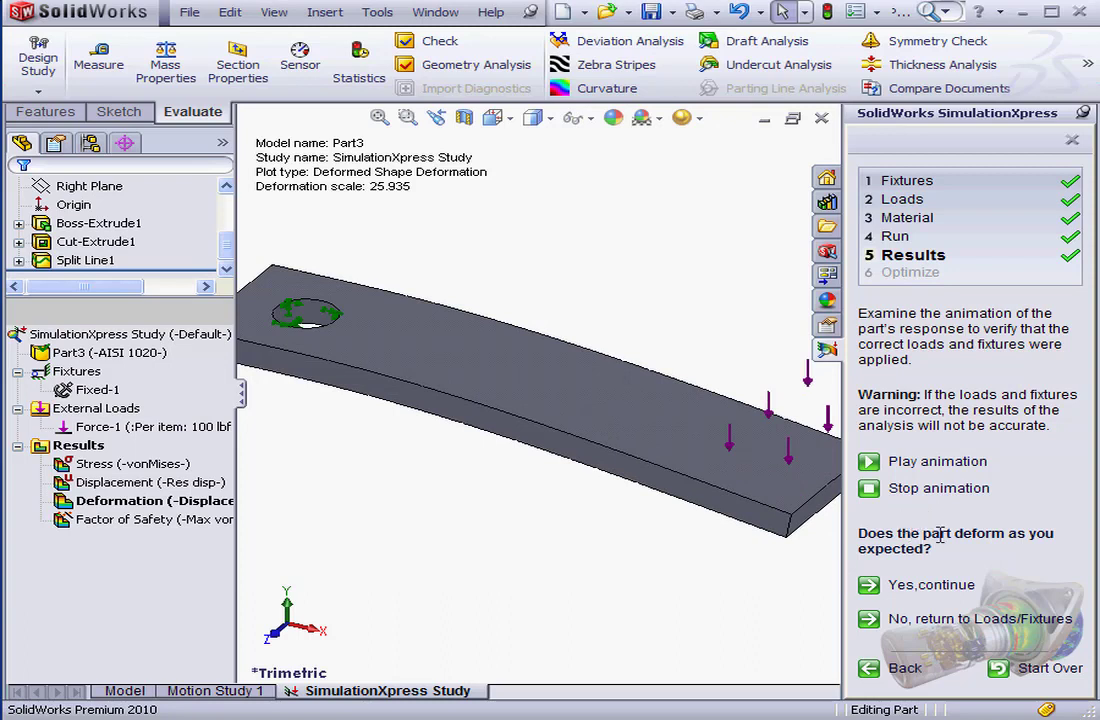
pyautogui.click(935, 589)
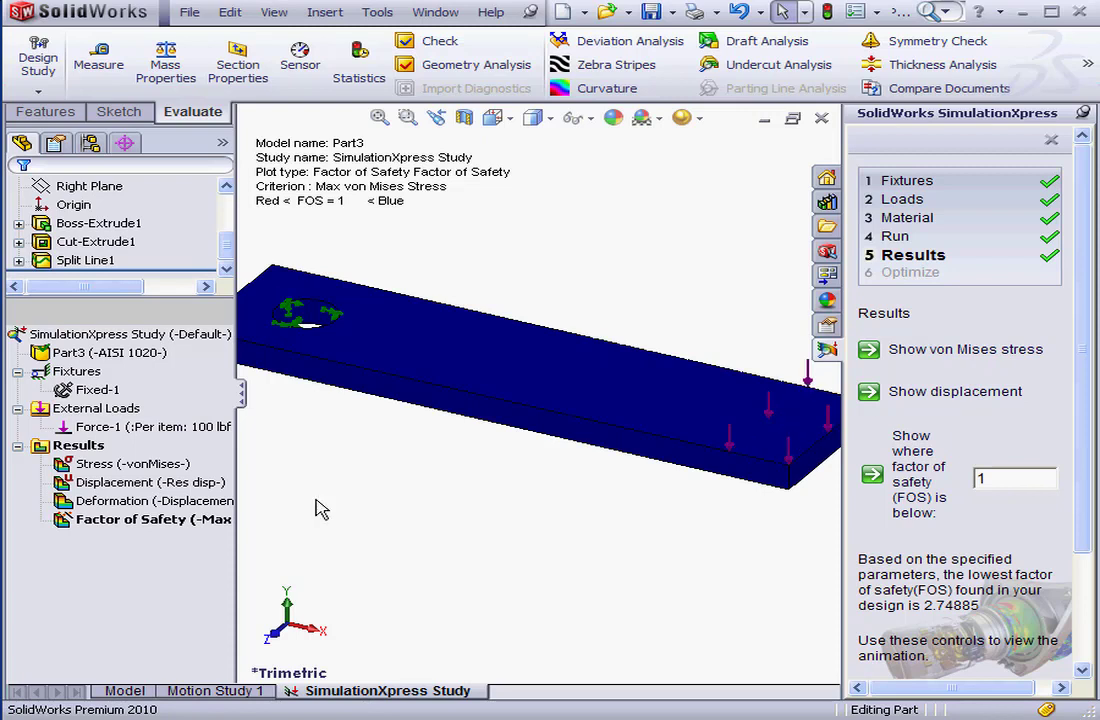
# Step: Display the von Mises stress plot to examine its colour legend, followed by the displacement plot
pyautogui.click(138, 482)
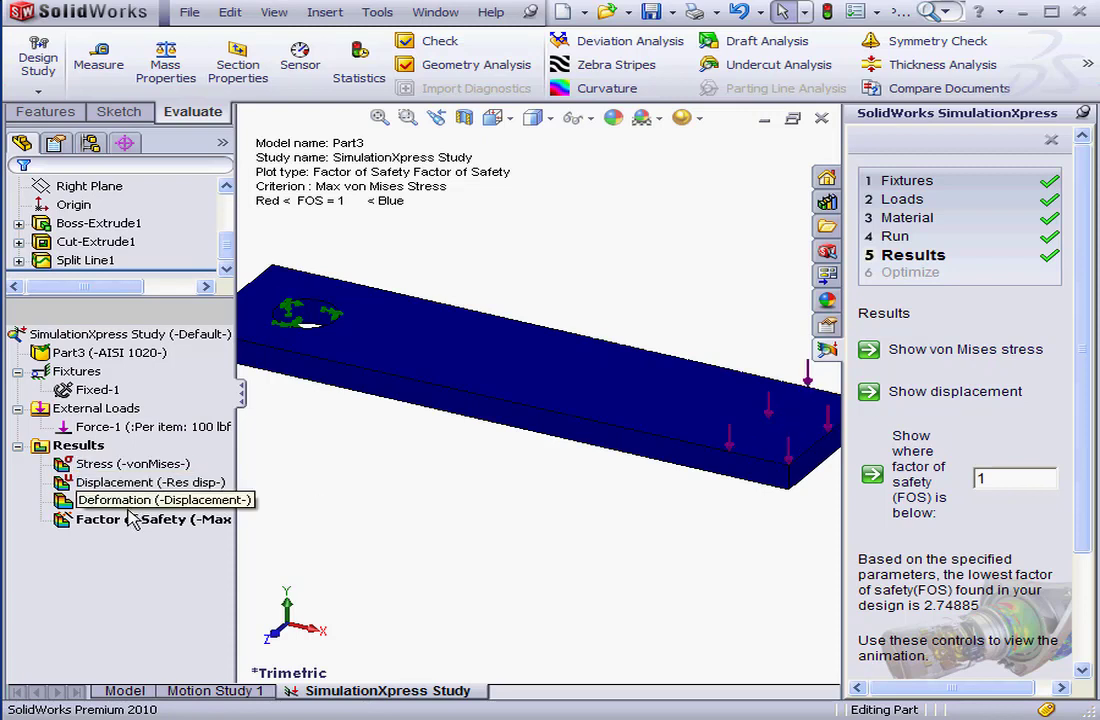
pyautogui.click(145, 465)
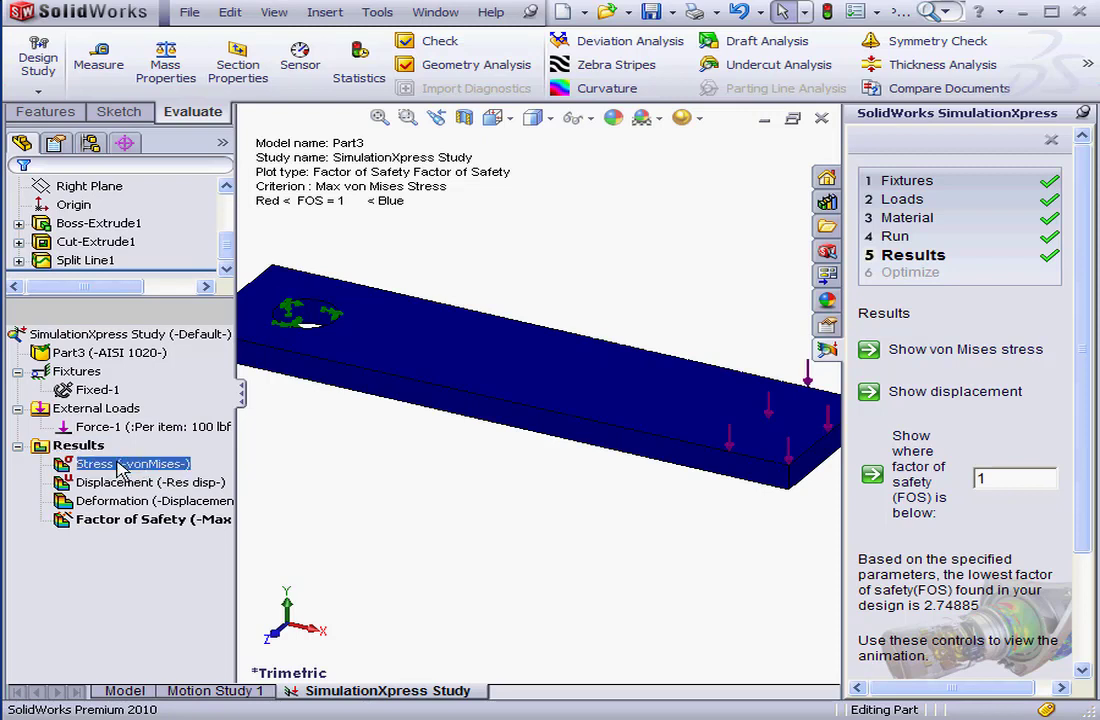
pyautogui.doubleClick(112, 464)
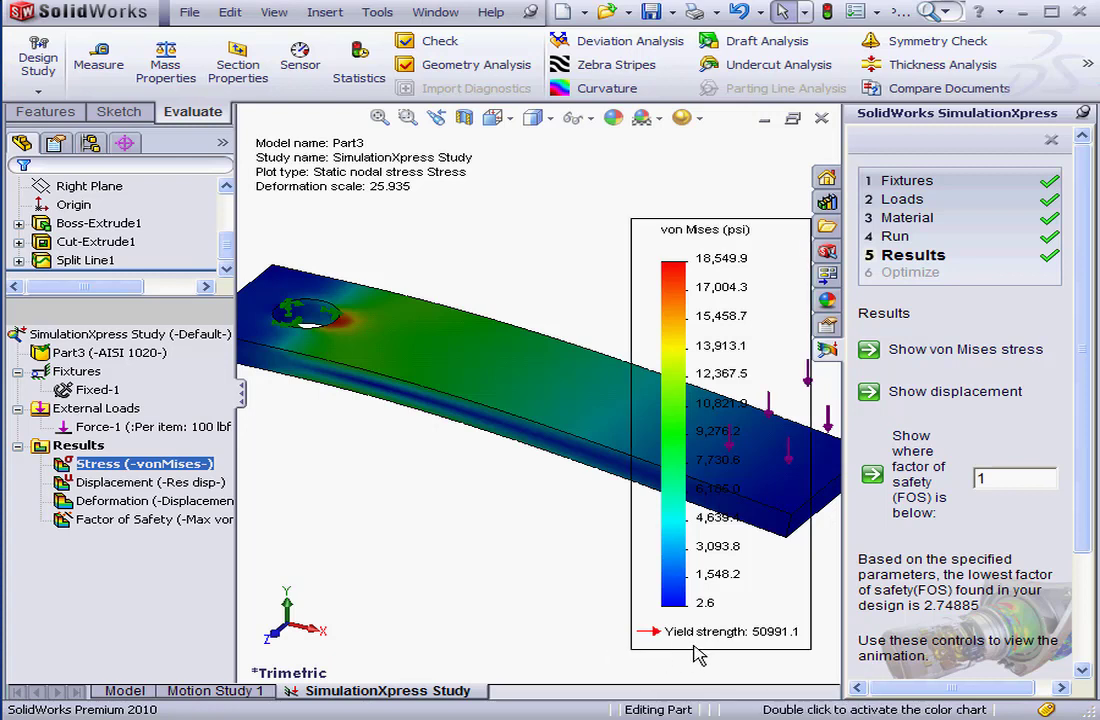
pyautogui.doubleClick(693, 272)
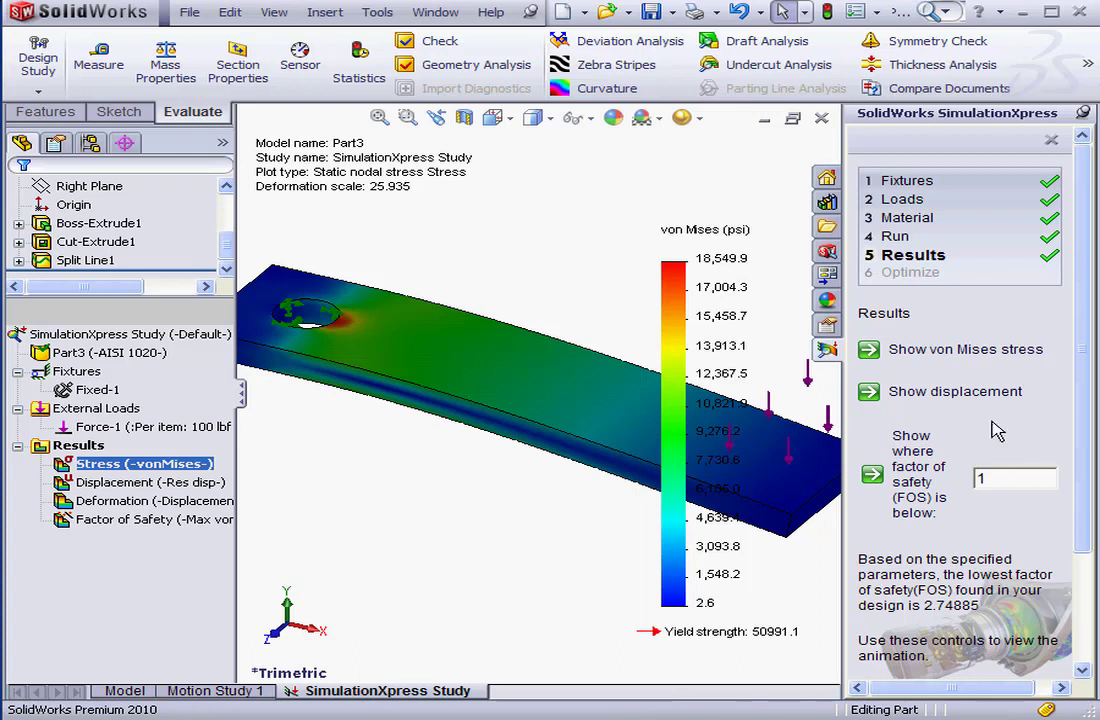
pyautogui.click(970, 393)
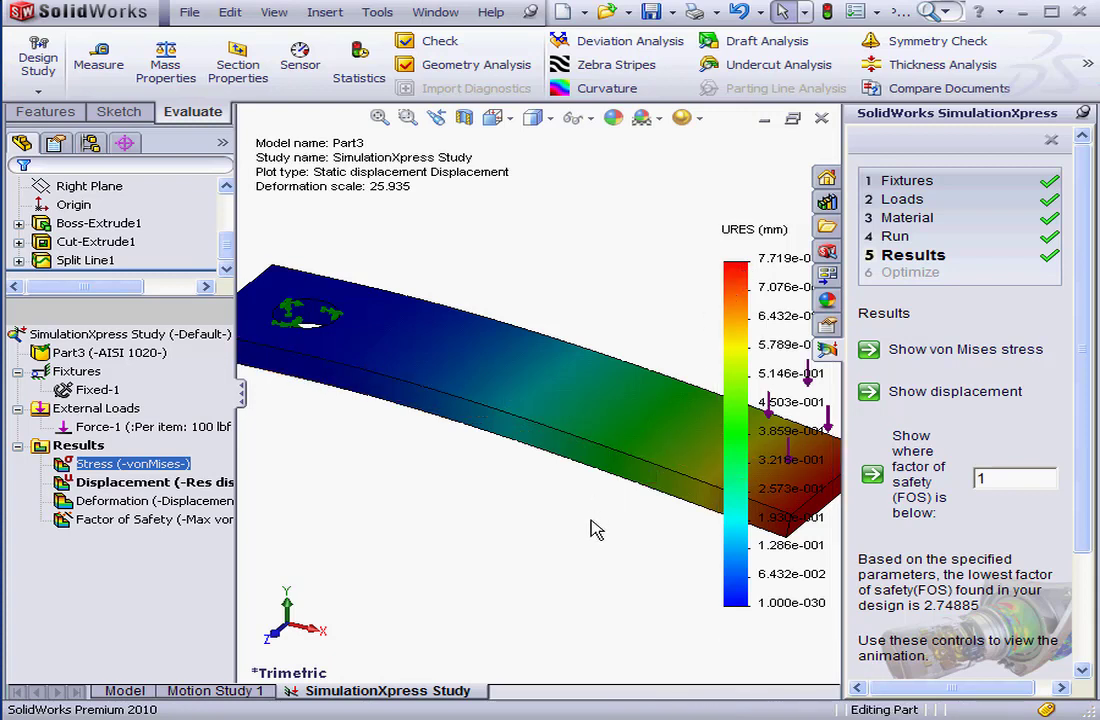
# Step: Show where the plate's factor of safety is below 4
pyautogui.moveTo(1088, 506); pyautogui.dragTo(1090, 553)
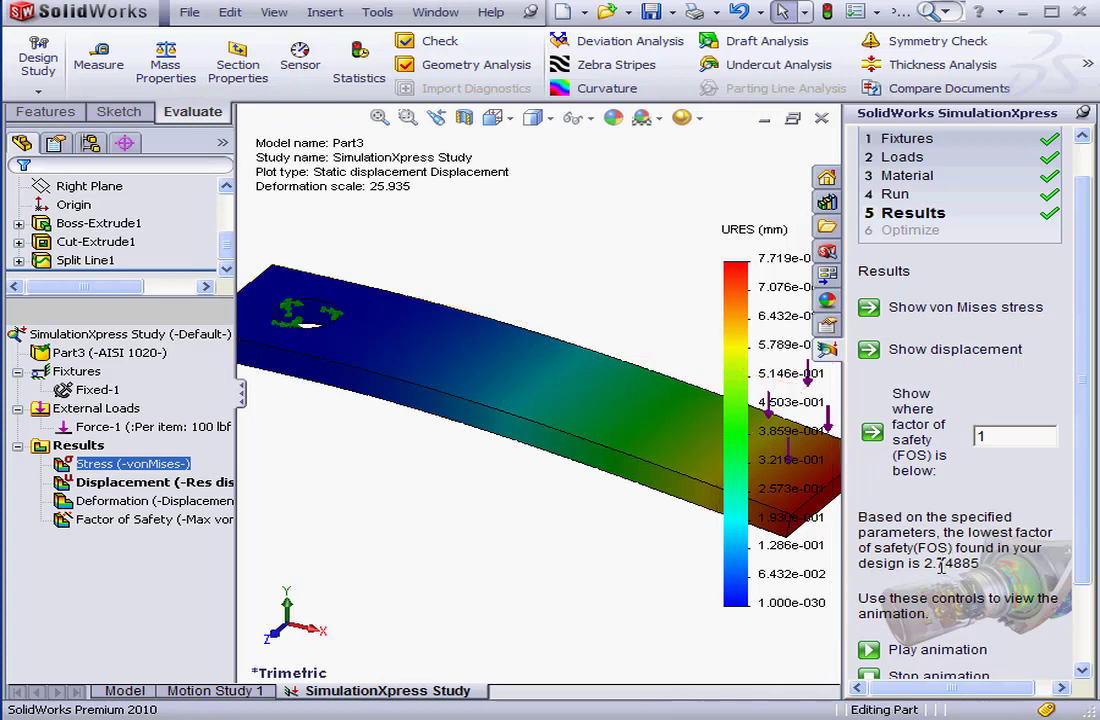
pyautogui.moveTo(993, 436); pyautogui.dragTo(958, 443)
pyautogui.write('4')
pyautogui.click(912, 428)
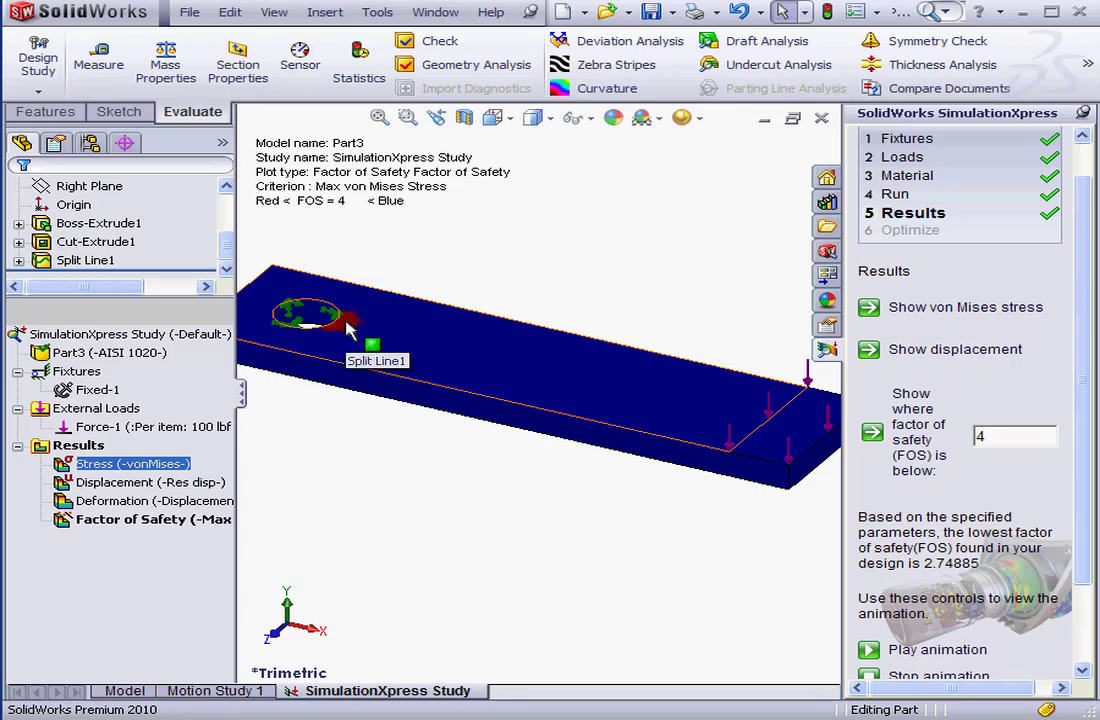
# Step: Raise the factor of safety threshold to 6 and show the regions below it
pyautogui.doubleClick(982, 437)
pyautogui.write('6')
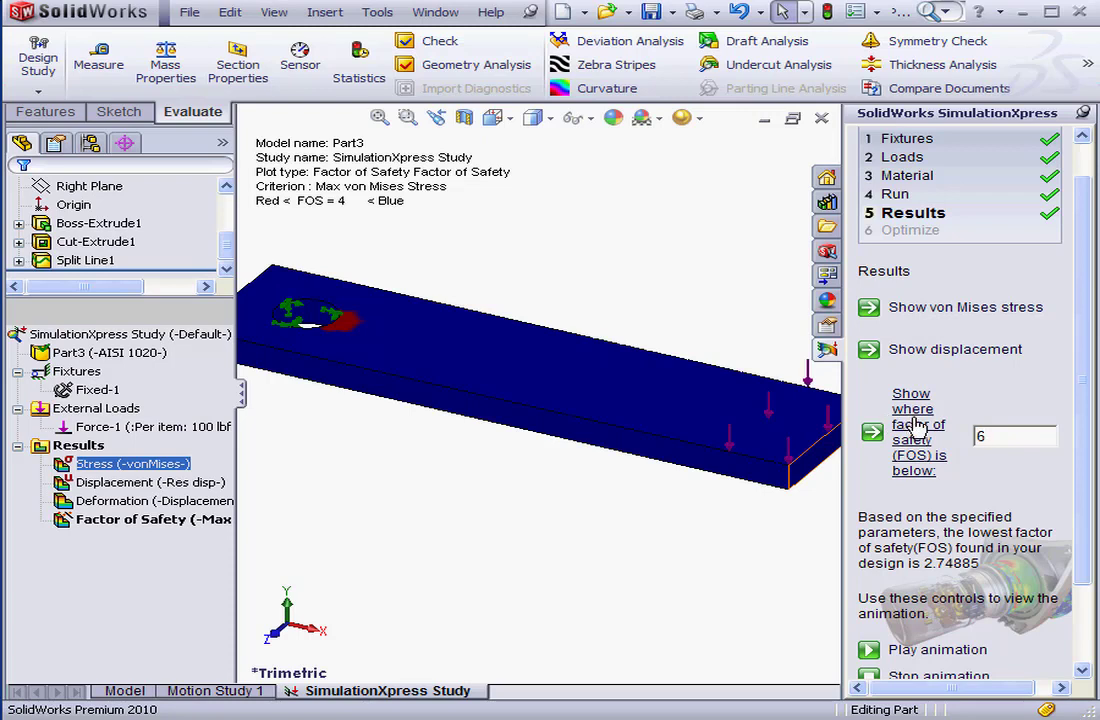
pyautogui.click(916, 421)
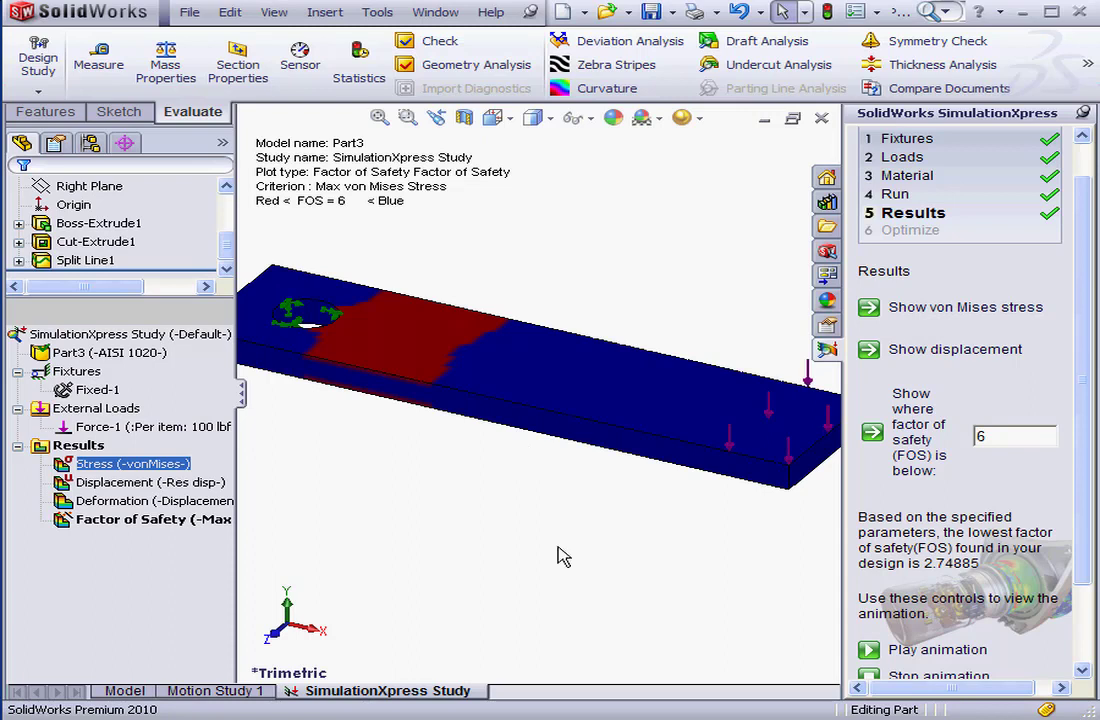
# Step: Finish viewing the results, generate an HTML report of the study and look through its sections
pyautogui.scroll(-3, 1045, 465)
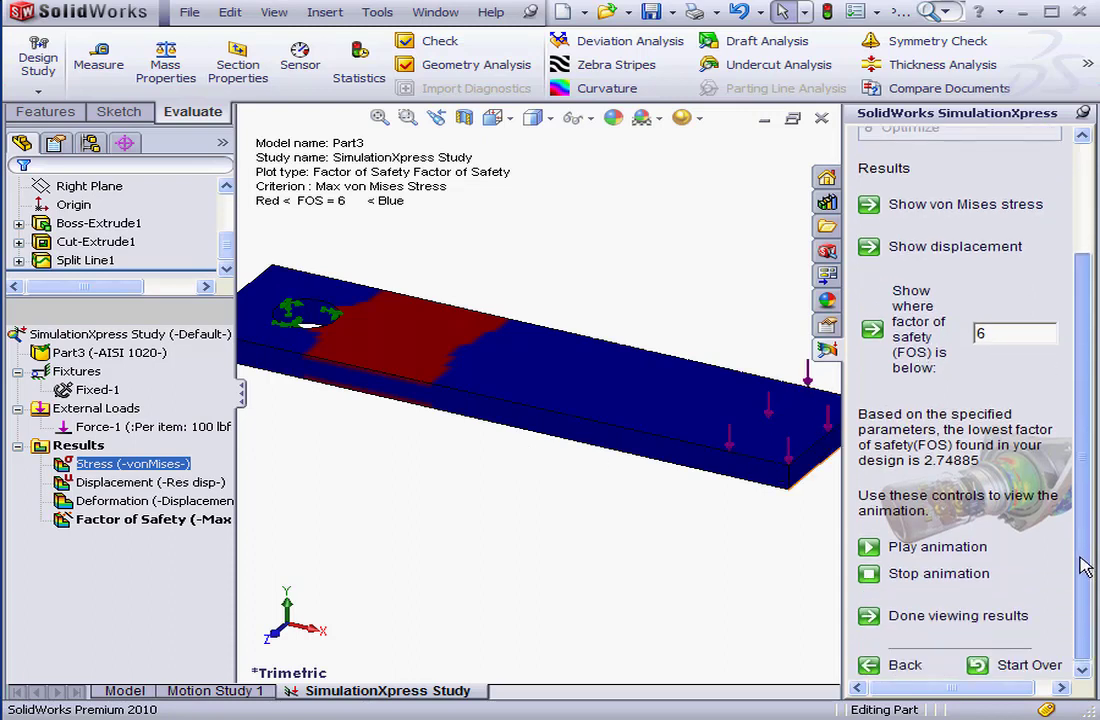
pyautogui.click(956, 619)
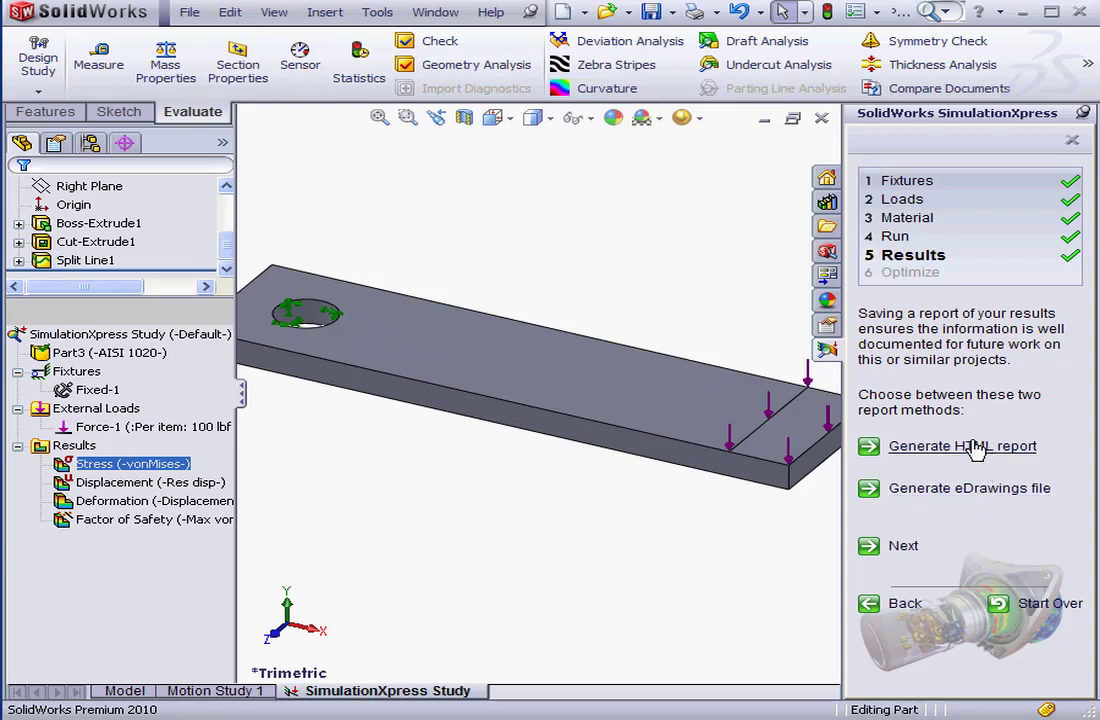
pyautogui.click(975, 447)
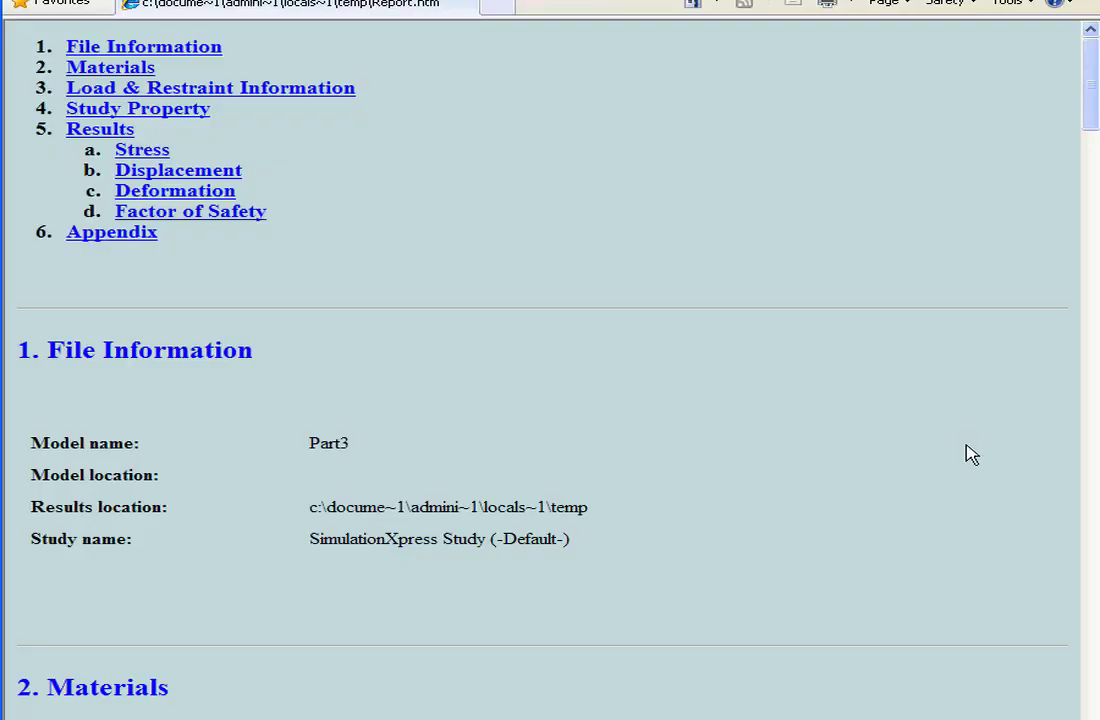
pyautogui.scroll(-5, 1093, 113)
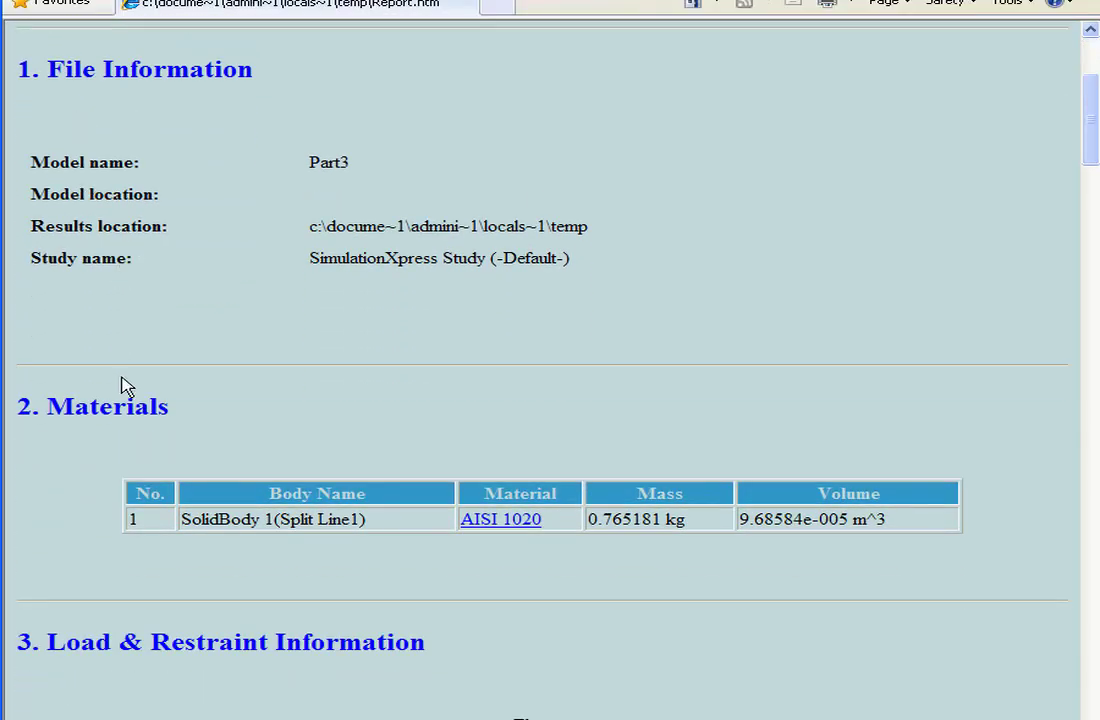
pyautogui.moveTo(1088, 145); pyautogui.dragTo(1088, 200)
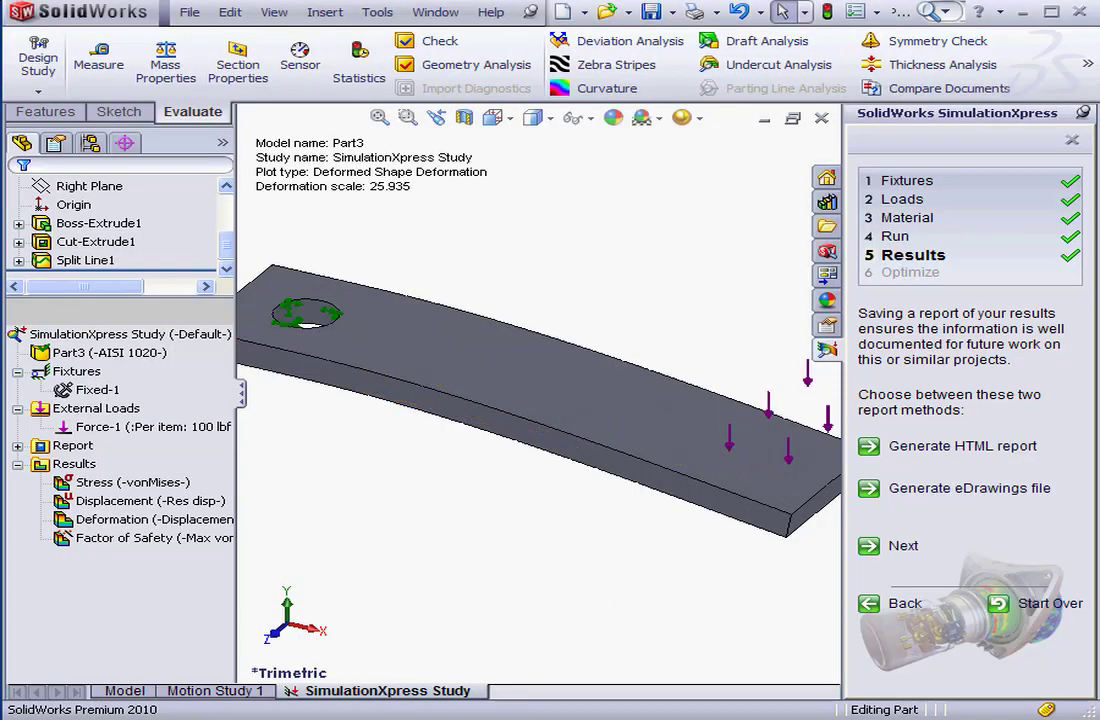
# Step: Proceed to the optimization stage, choose to optimize the model and add the plate's 10 mm thickness dimension as the variable
pyautogui.click(899, 549)
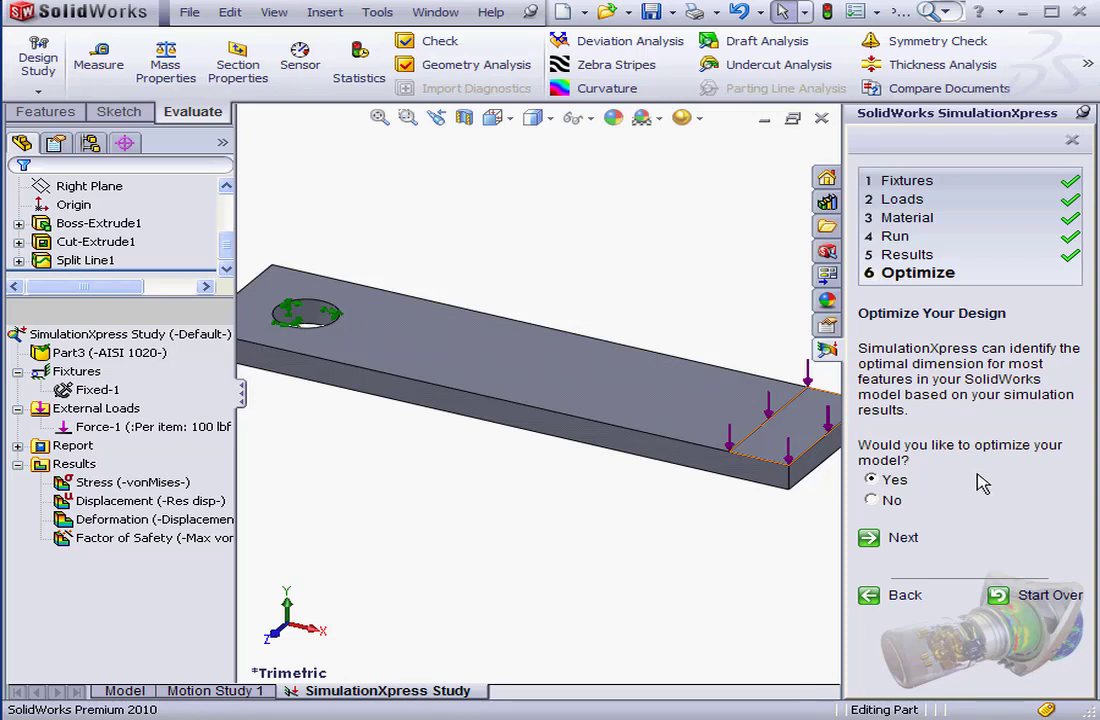
pyautogui.click(902, 539)
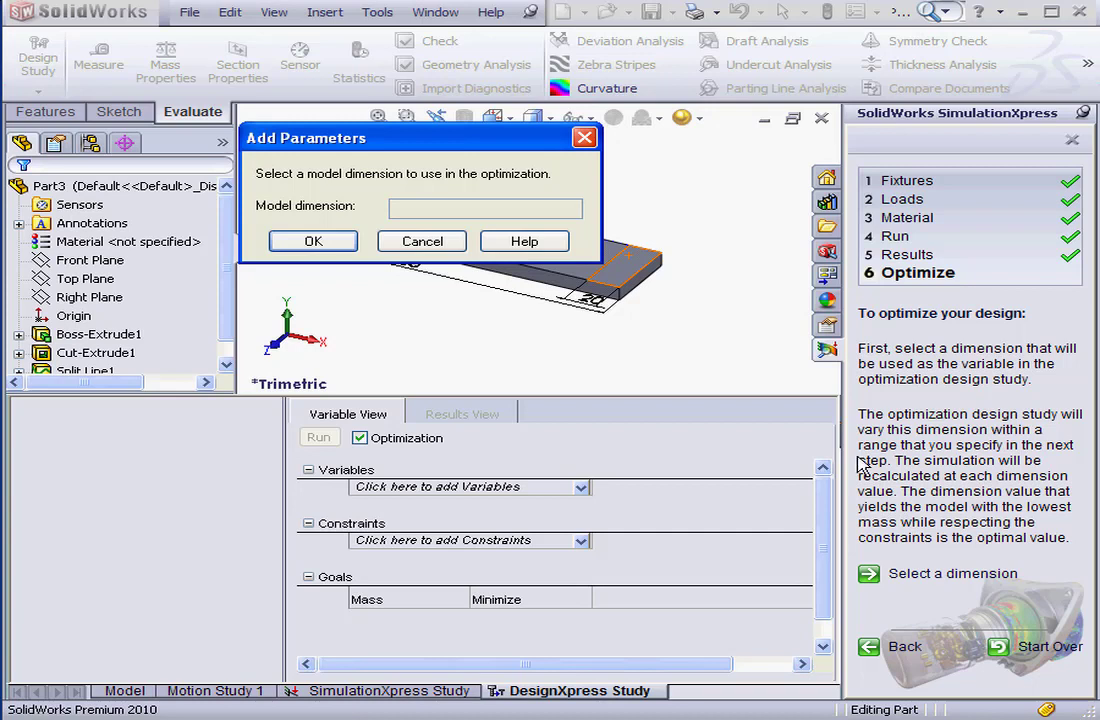
pyautogui.moveTo(440, 139); pyautogui.dragTo(840, 133)
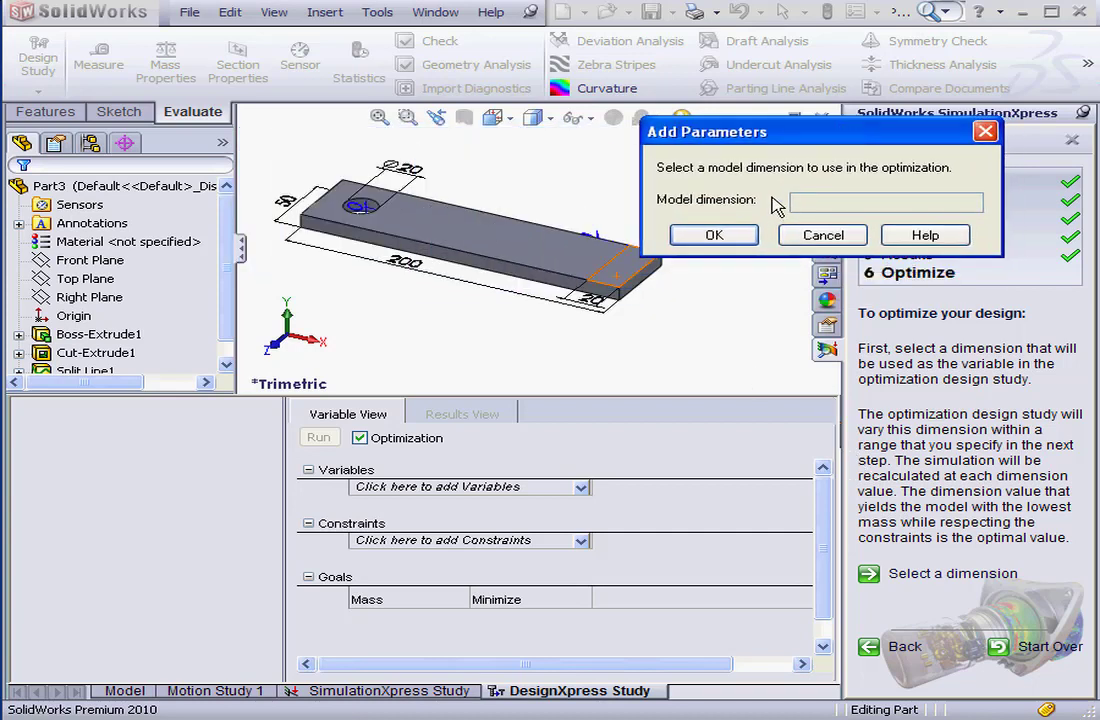
pyautogui.click(596, 243)
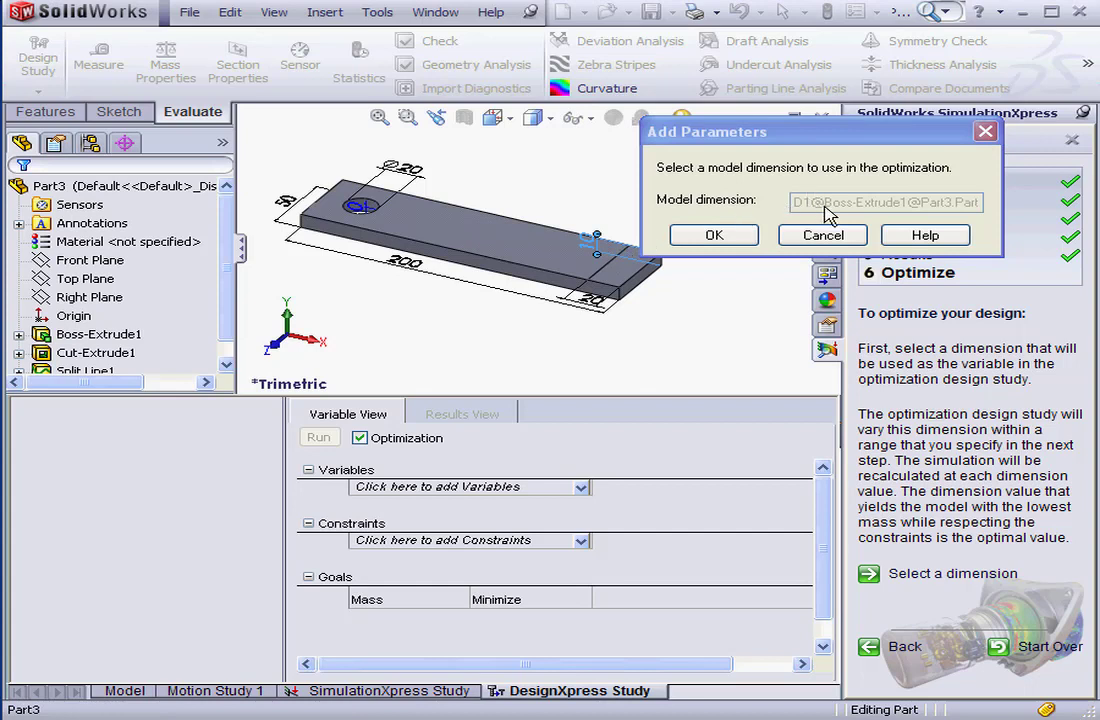
pyautogui.click(712, 235)
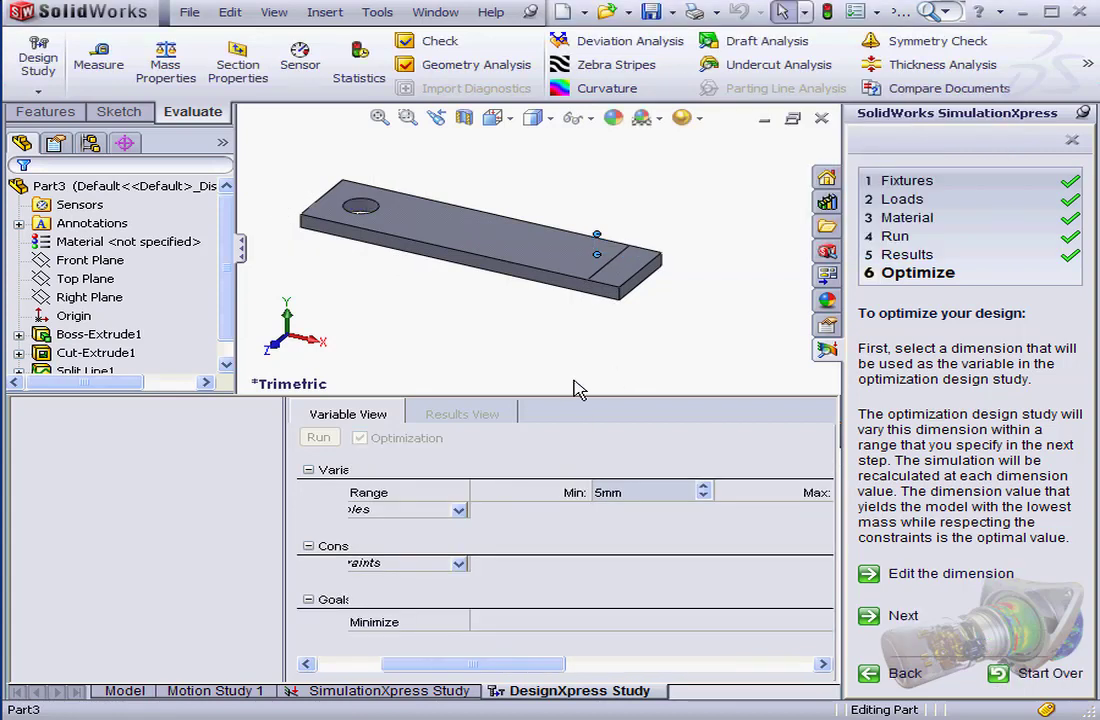
# Step: Set the thickness variable's range to a minimum of 10 mm and a maximum of 20 mm
pyautogui.moveTo(545, 672); pyautogui.dragTo(619, 668)
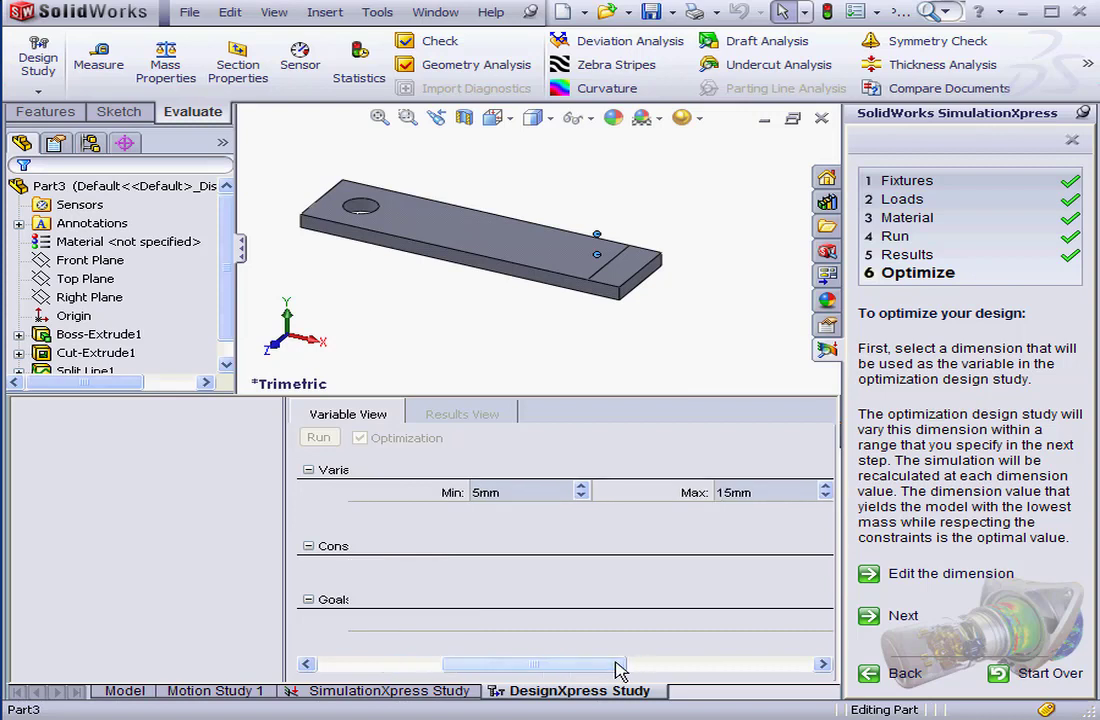
pyautogui.click(586, 487)
pyautogui.click(586, 487)
pyautogui.click(586, 487)
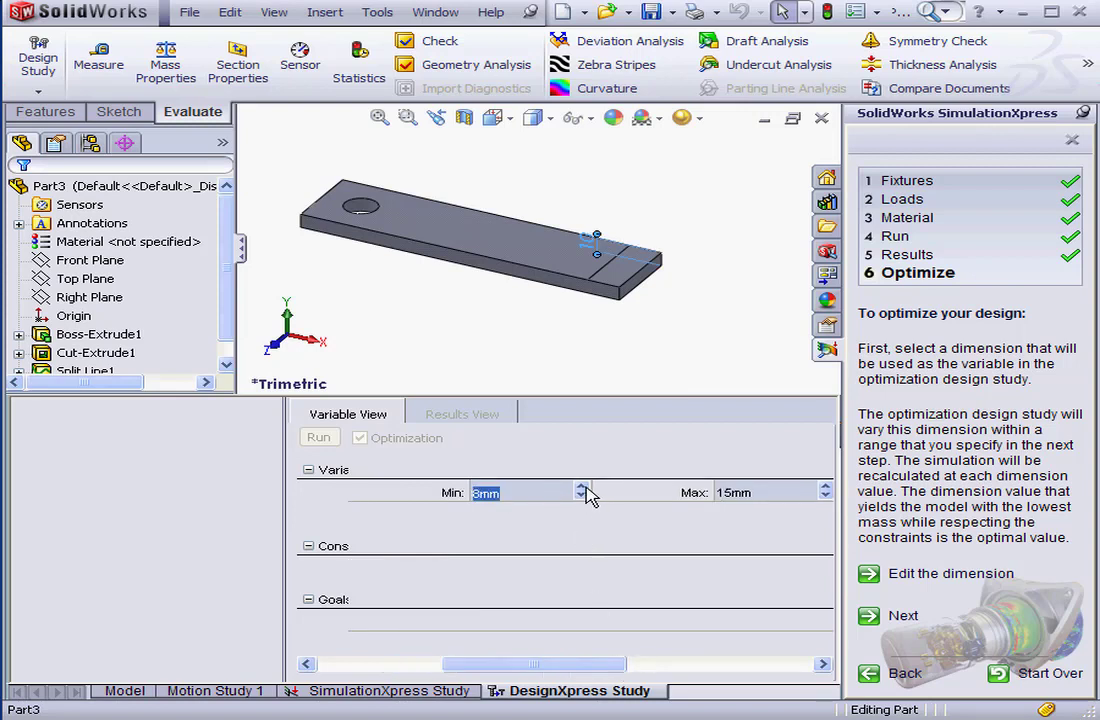
pyautogui.click(586, 488)
pyautogui.click(586, 488)
pyautogui.press('Tab')
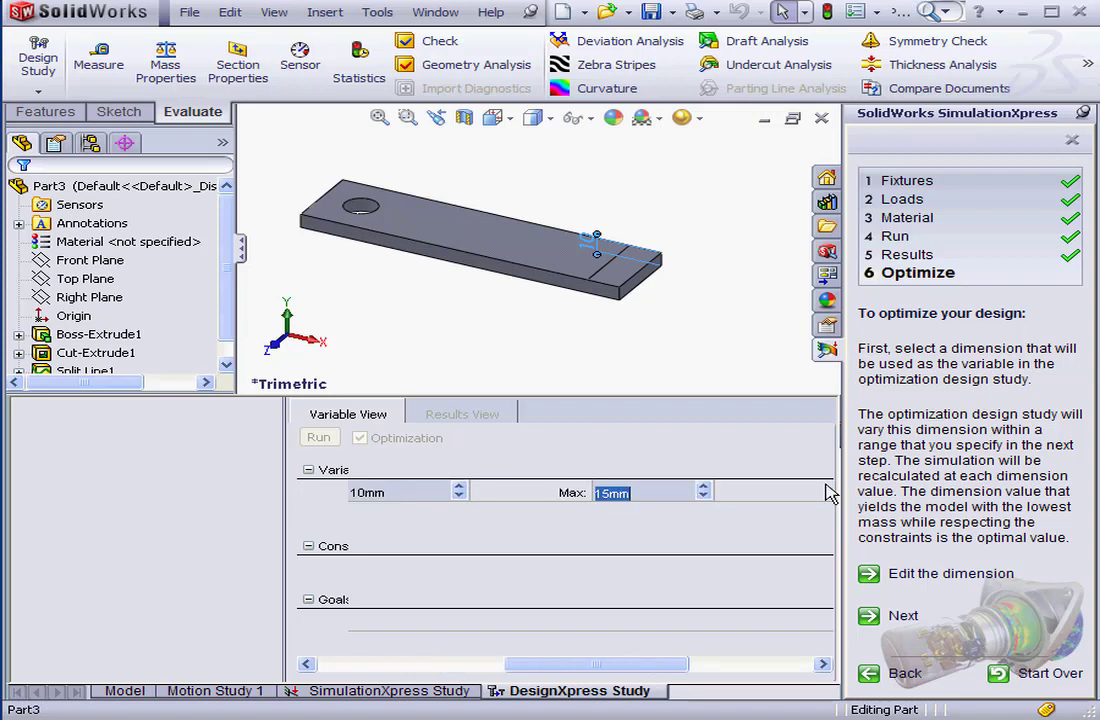
pyautogui.click(705, 487)
pyautogui.click(705, 487)
pyautogui.click(705, 487)
pyautogui.click(705, 487)
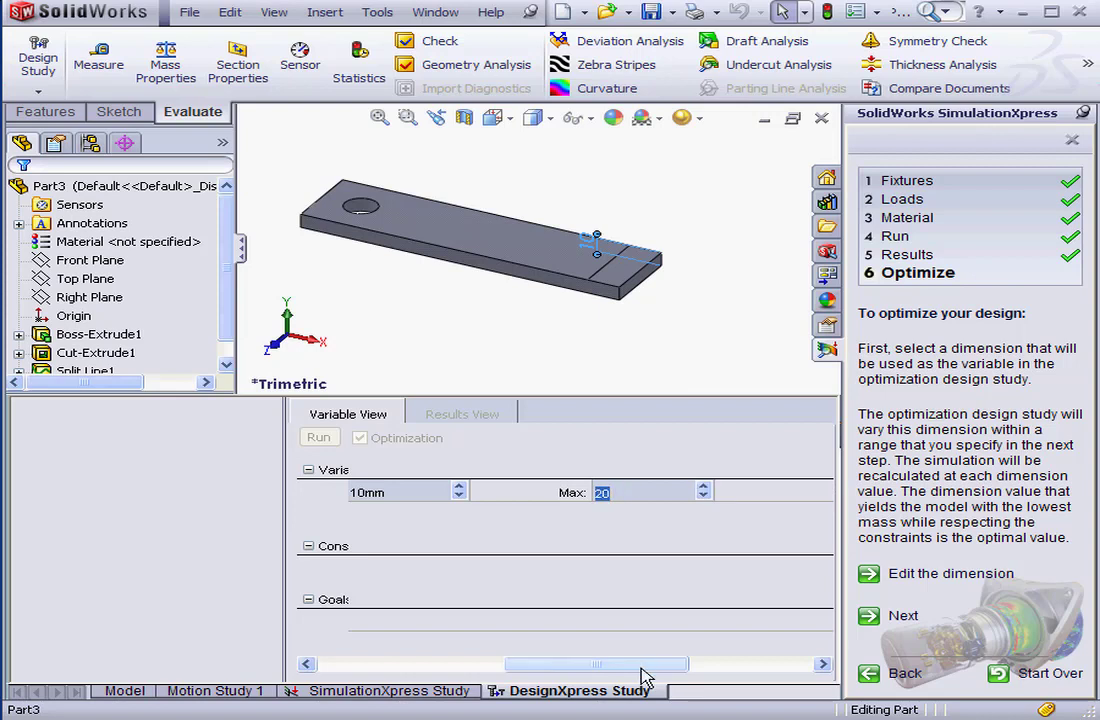
# Step: Add a Factor of Safety constraint with a minimum of 4 and advance the optimization wizard to its constraint stage
pyautogui.moveTo(642, 665); pyautogui.dragTo(437, 670)
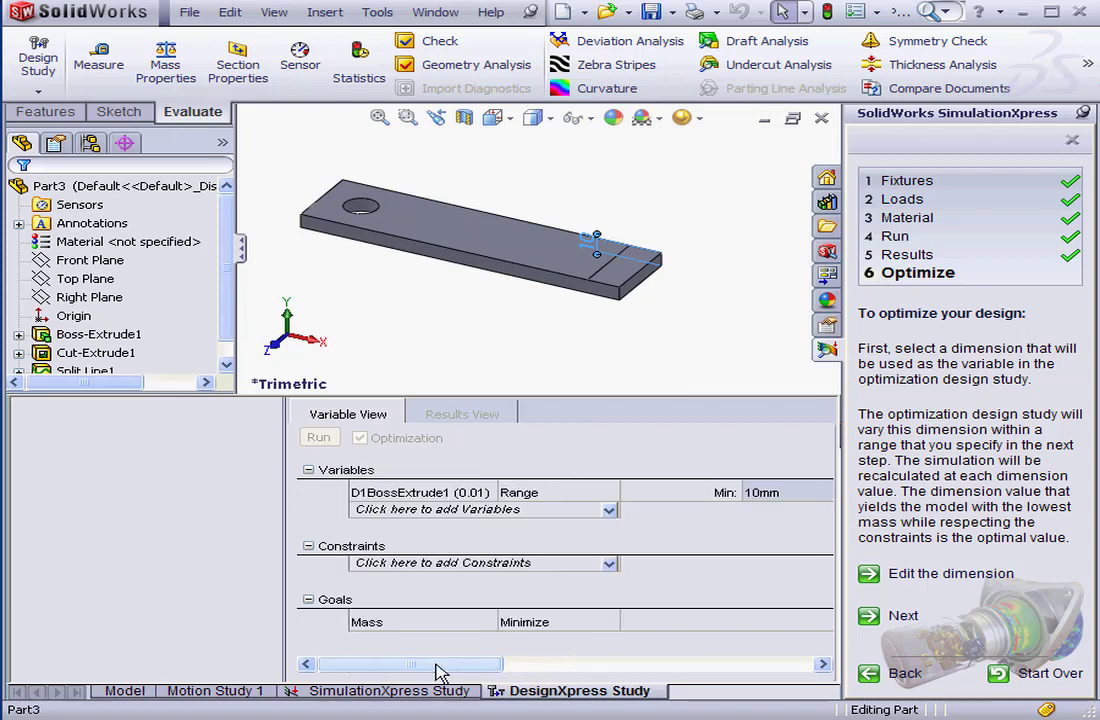
pyautogui.click(609, 564)
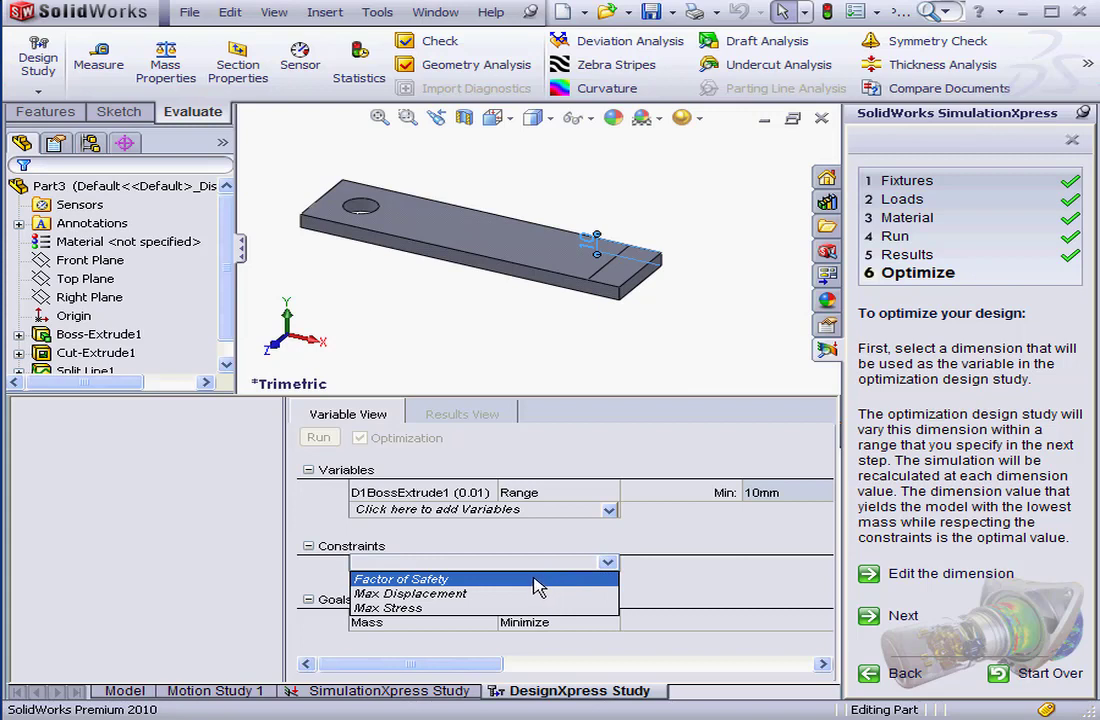
pyautogui.click(442, 579)
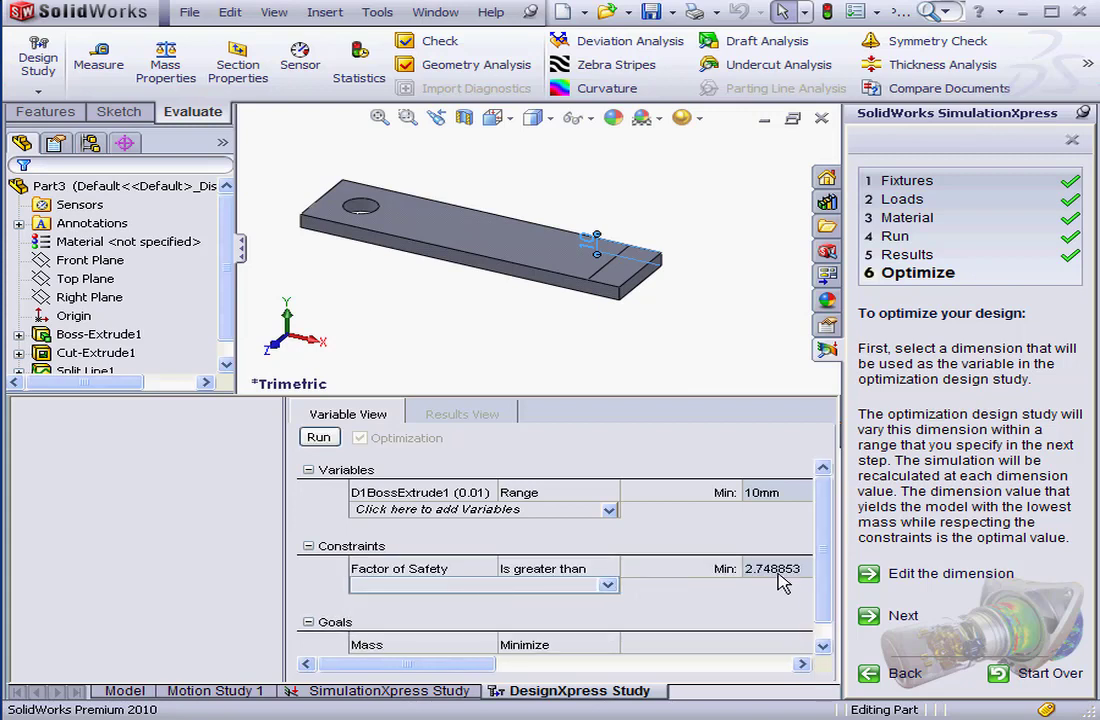
pyautogui.moveTo(474, 666); pyautogui.dragTo(589, 668)
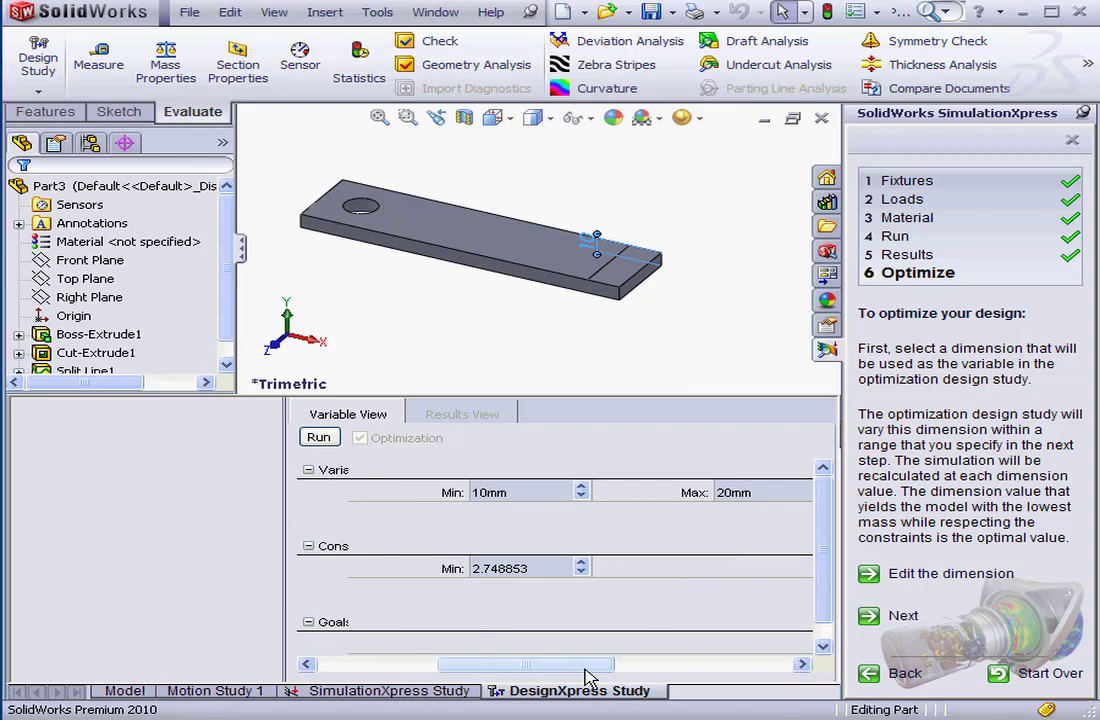
pyautogui.doubleClick(509, 570)
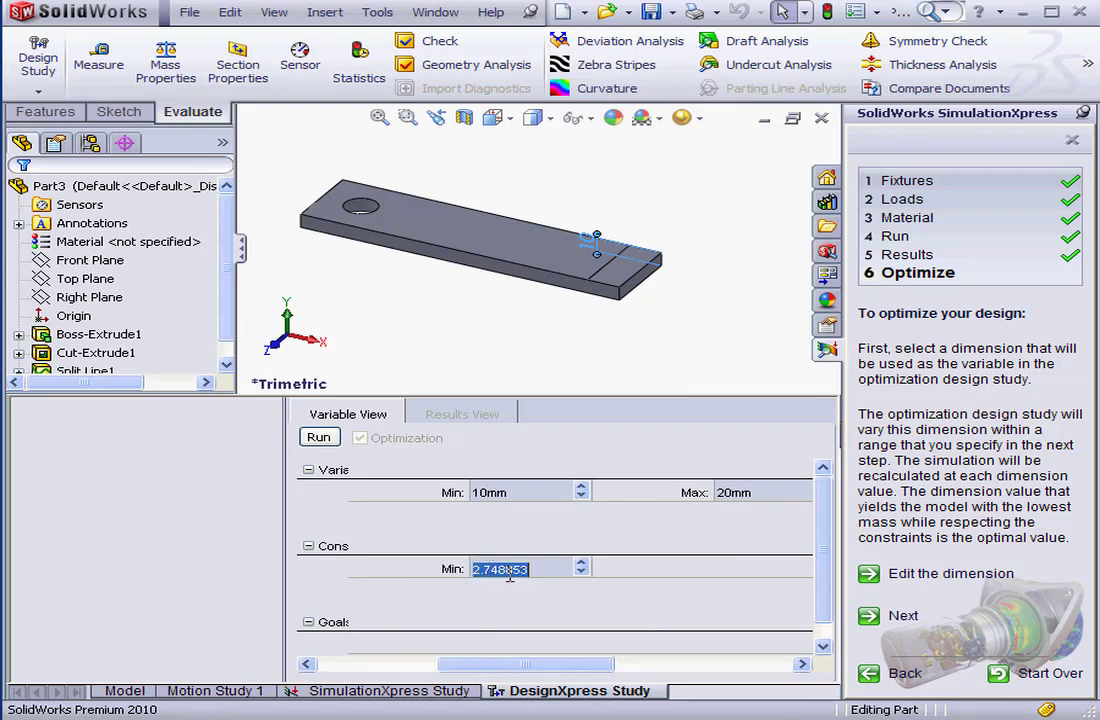
pyautogui.write('4')
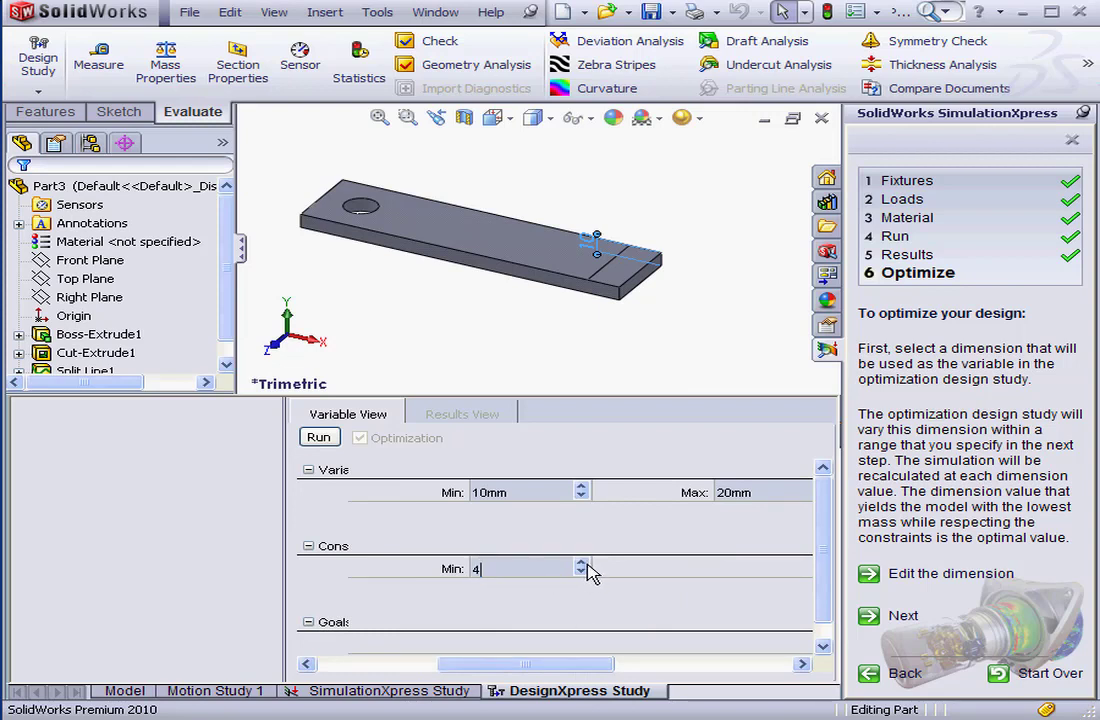
pyautogui.click(910, 618)
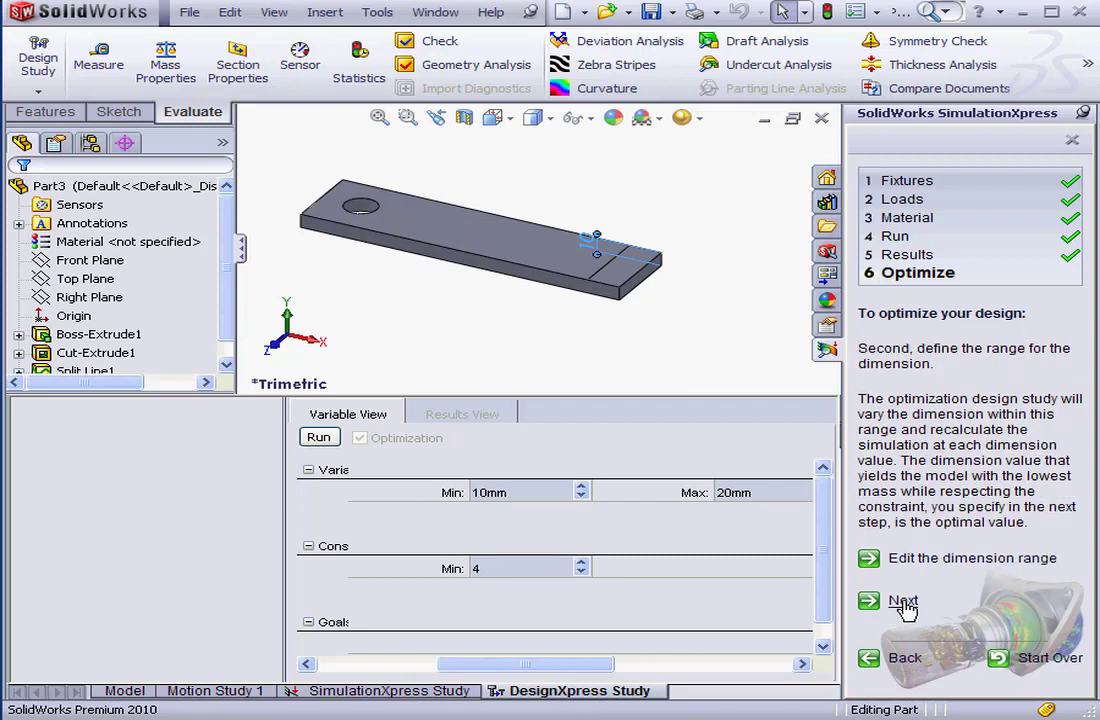
pyautogui.click(903, 598)
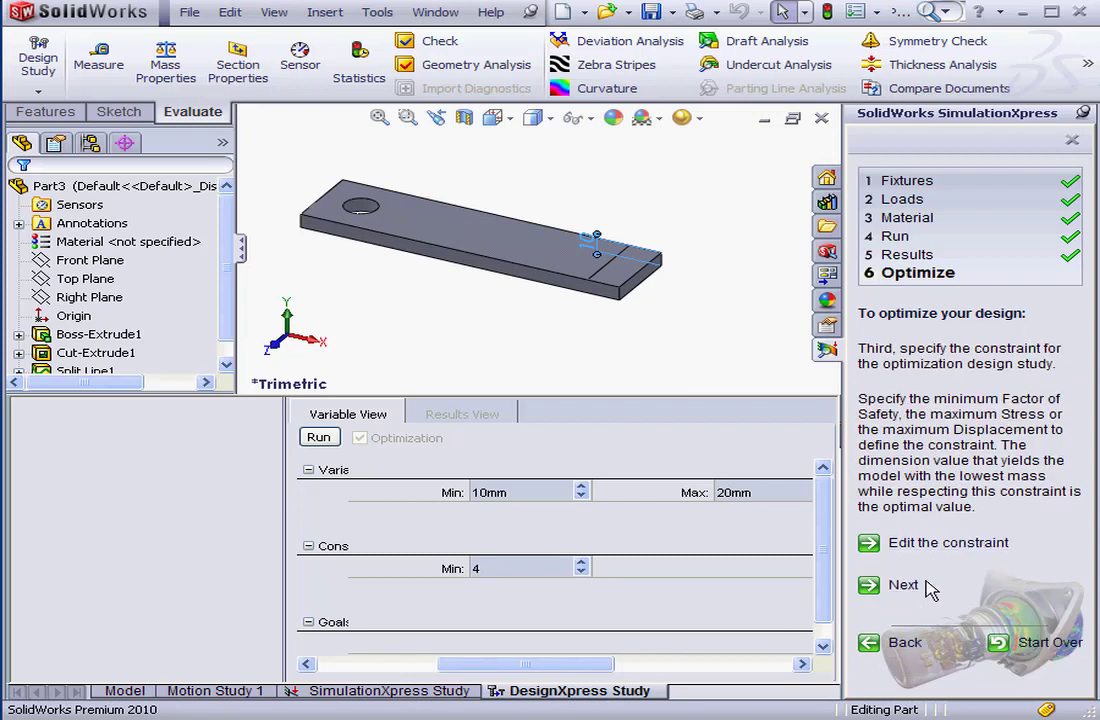
# Step: Advance past the constraint stage and run the thickness optimization
pyautogui.click(907, 588)
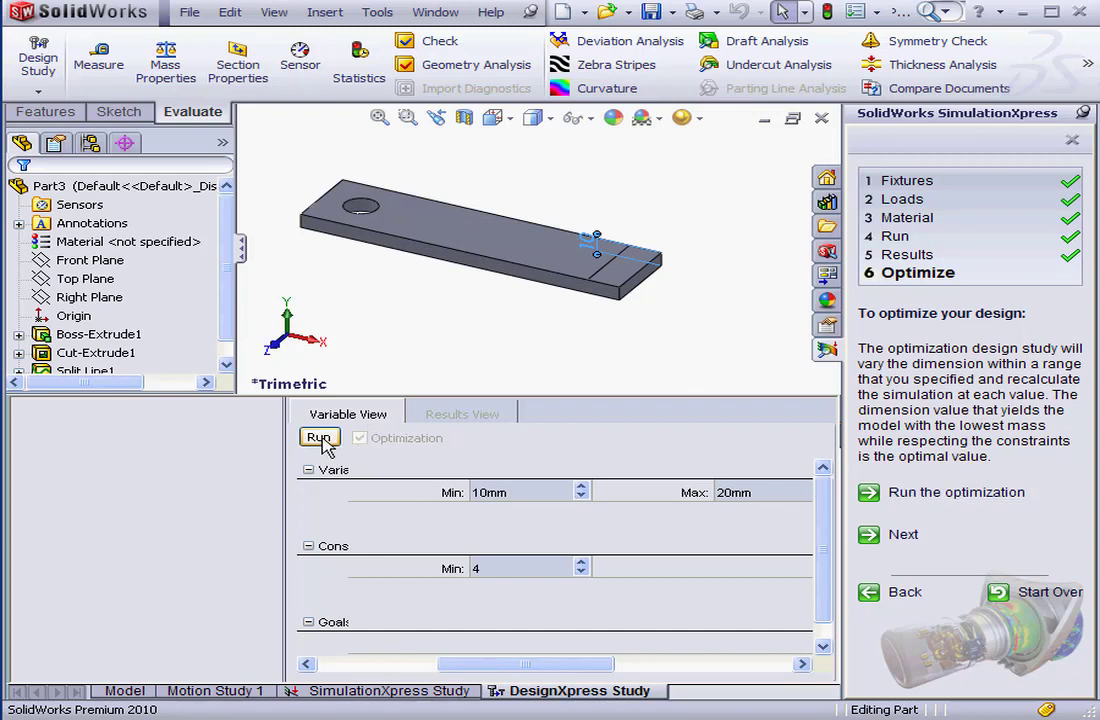
pyautogui.click(970, 500)
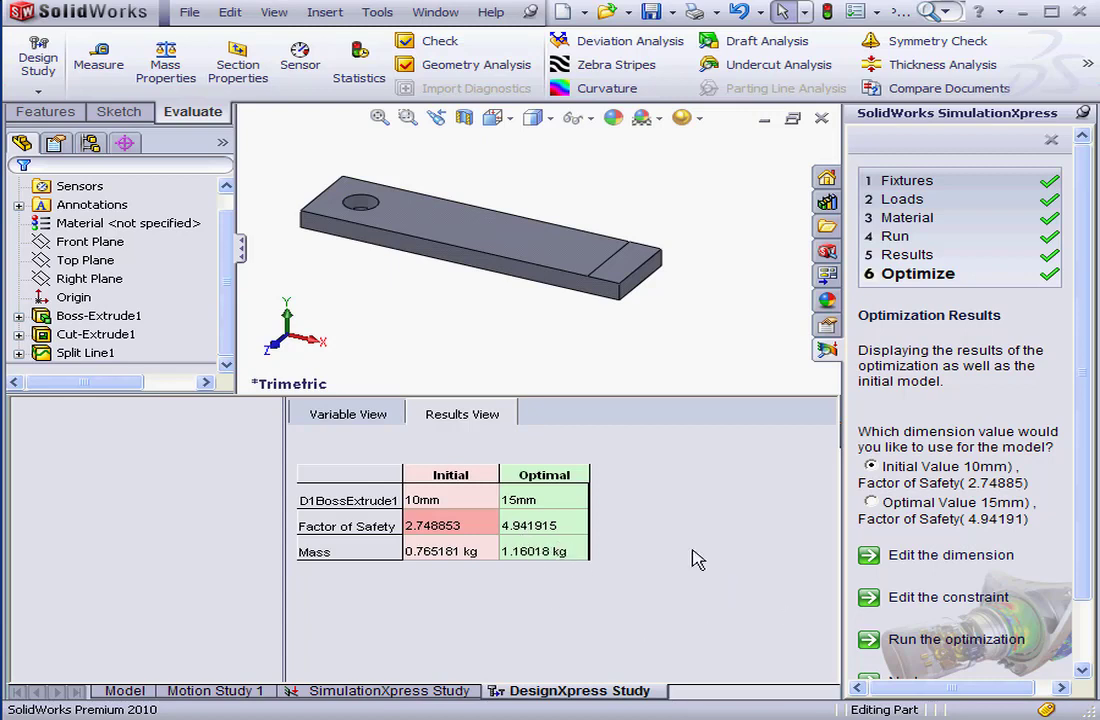
# Step: Reopen the optimization variables without adding another dimension and raise the thickness range's minimum to 12 mm
pyautogui.click(958, 561)
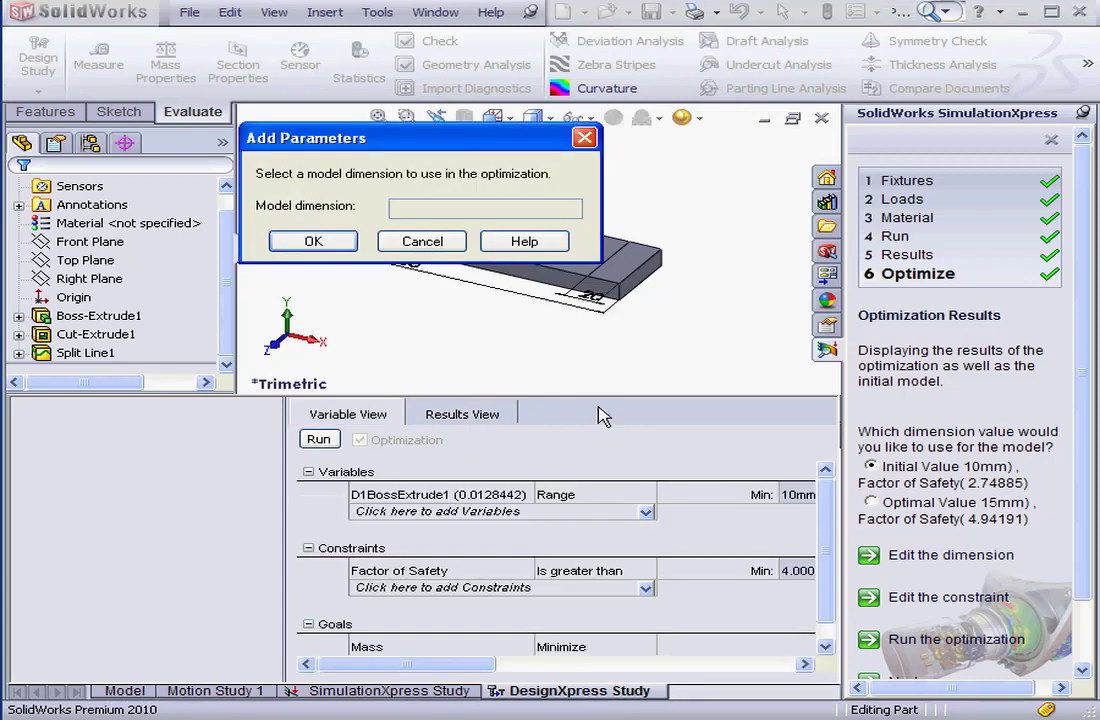
pyautogui.click(422, 241)
pyautogui.moveTo(486, 665); pyautogui.dragTo(601, 676)
pyautogui.click(582, 490)
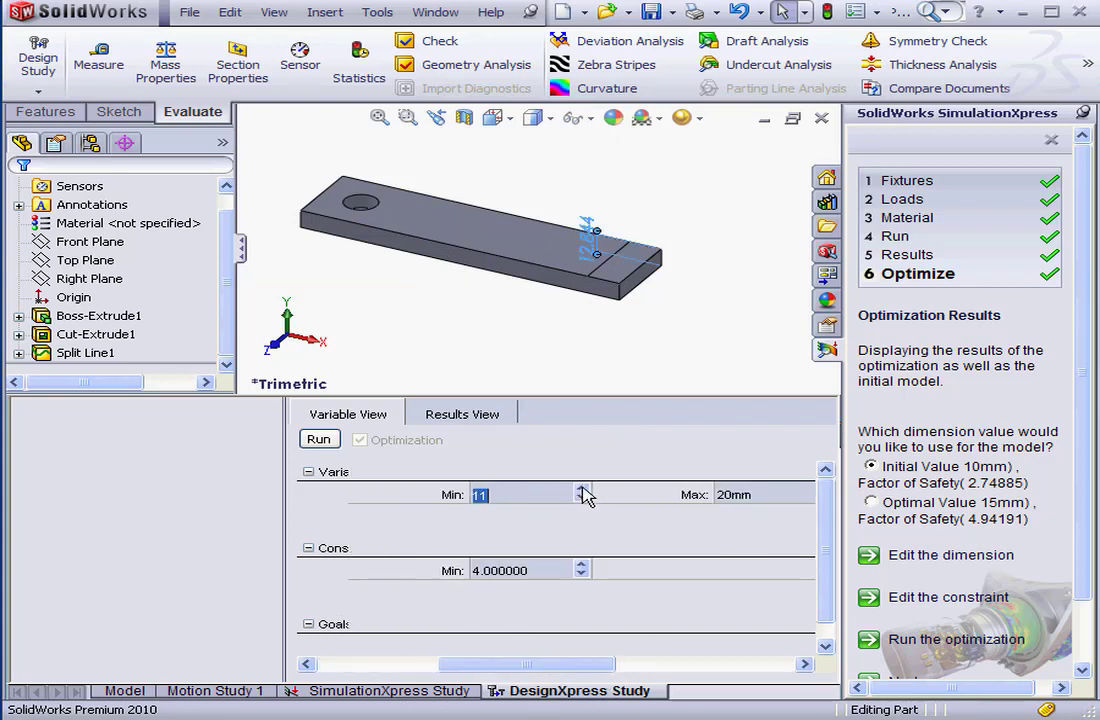
# Step: Lower the thickness variable's maximum by 5 mm and run the optimization again with the narrowed range
pyautogui.moveTo(506, 668); pyautogui.dragTo(578, 670)
pyautogui.click(704, 498)
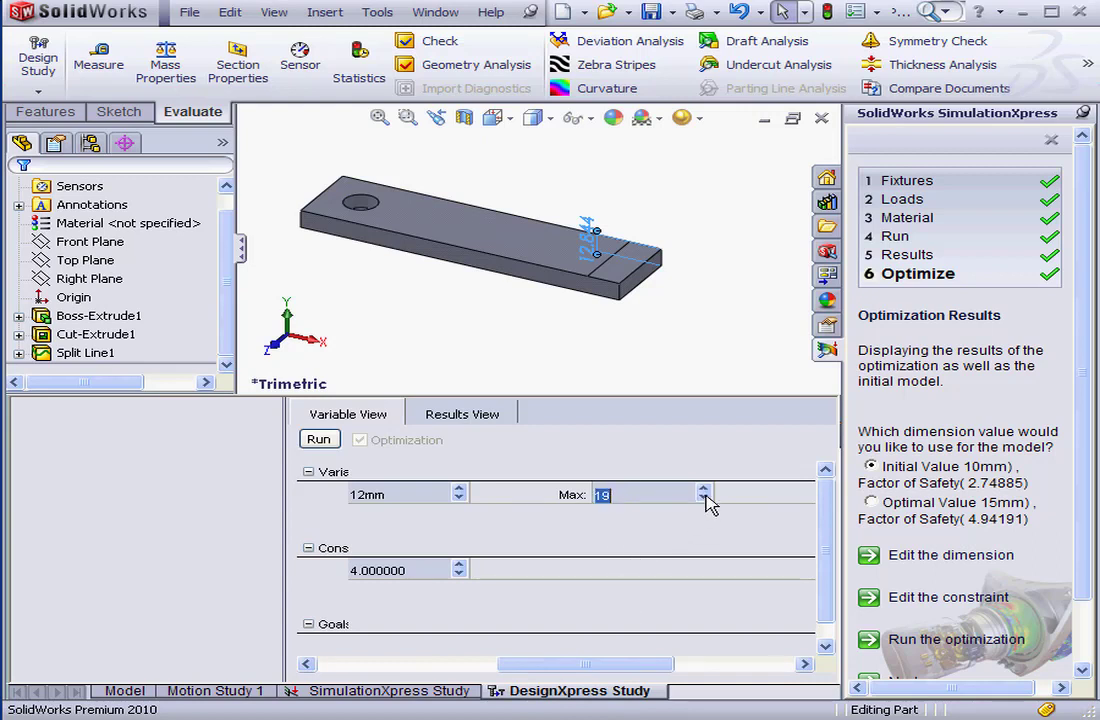
pyautogui.click(704, 498)
pyautogui.click(704, 498)
pyautogui.click(704, 498)
pyautogui.click(704, 498)
pyautogui.click(318, 441)
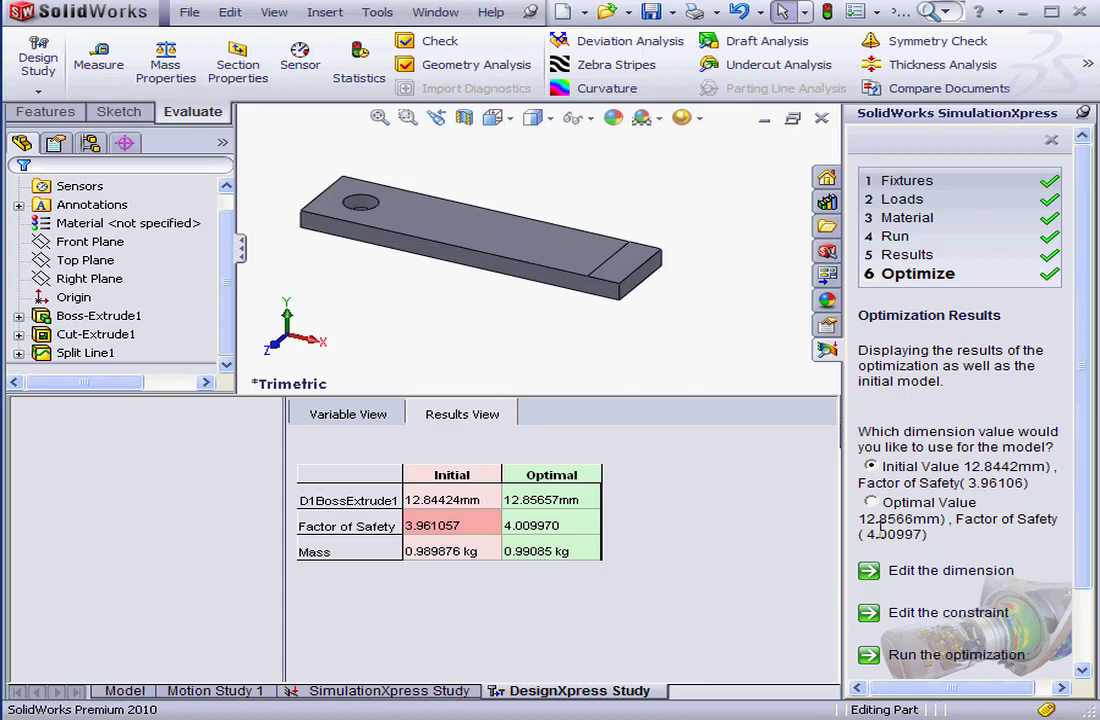
# Step: Choose the Optimal Value as the plate's thickness dimension and proceed past the optimization results
pyautogui.click(871, 503)
pyautogui.scroll(-3, 1080, 562)
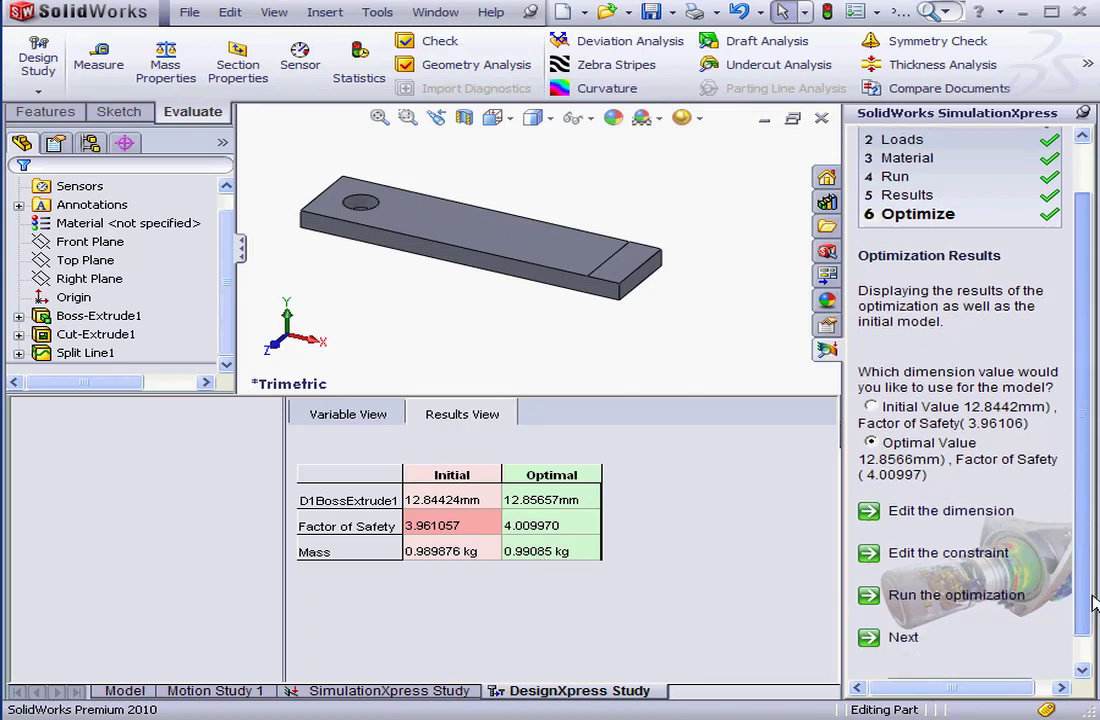
pyautogui.click(903, 607)
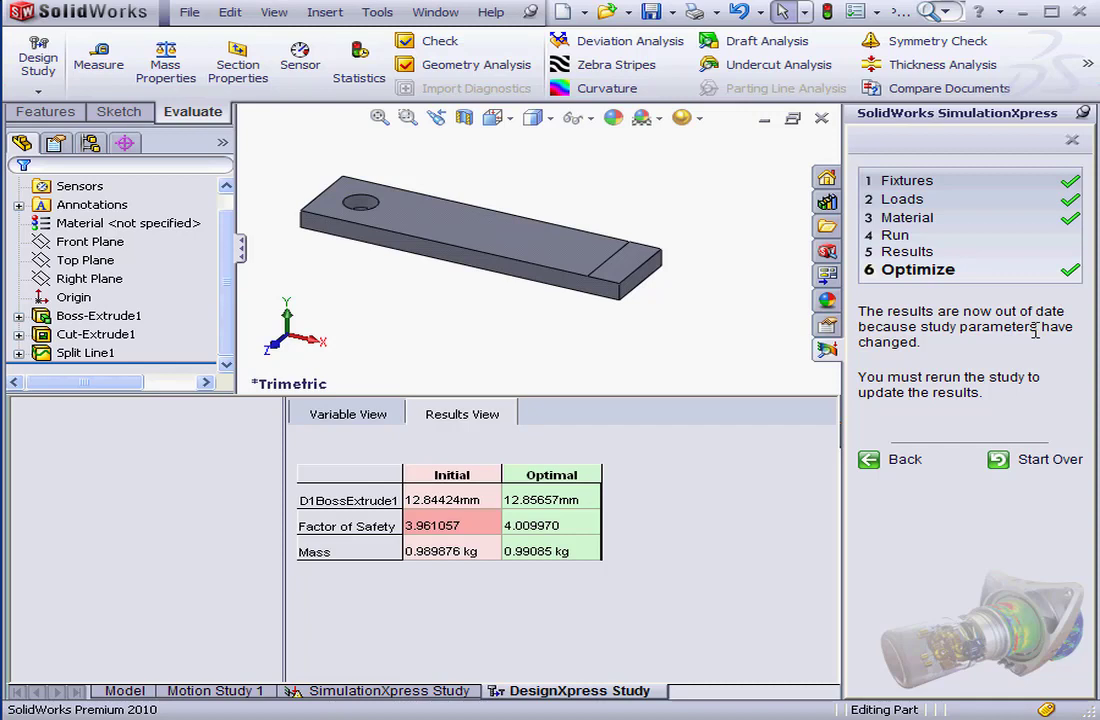
# Step: Return to the Run stage and rerun the simulation on the plate with its optimized thickness
pyautogui.click(908, 238)
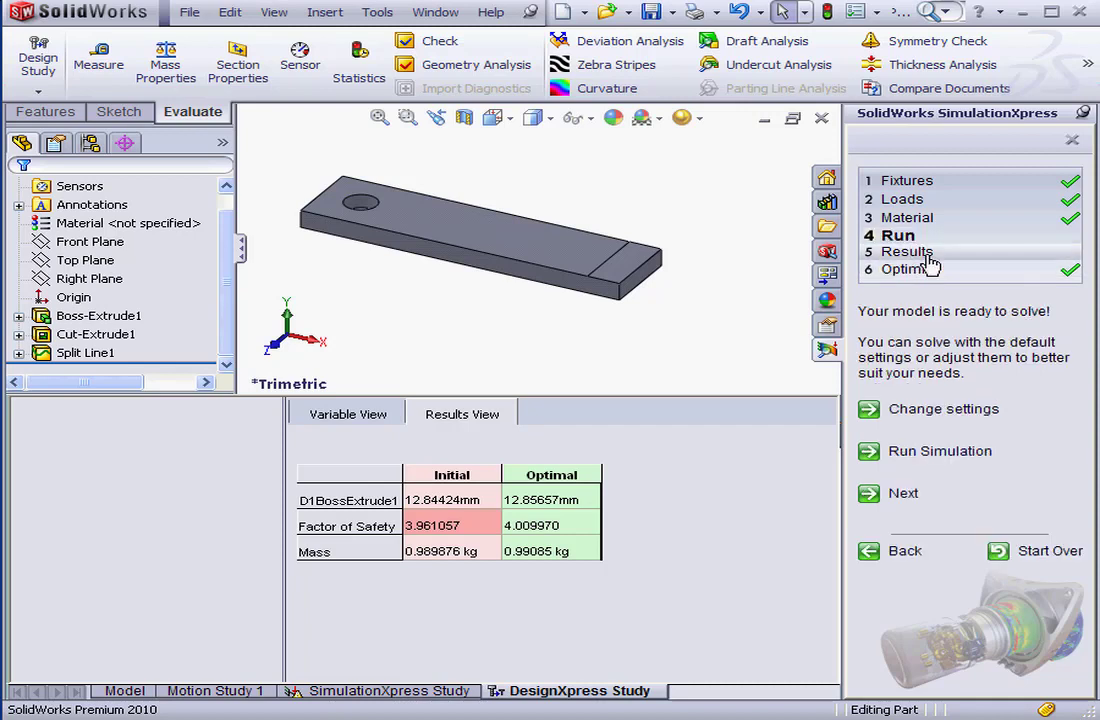
pyautogui.click(945, 456)
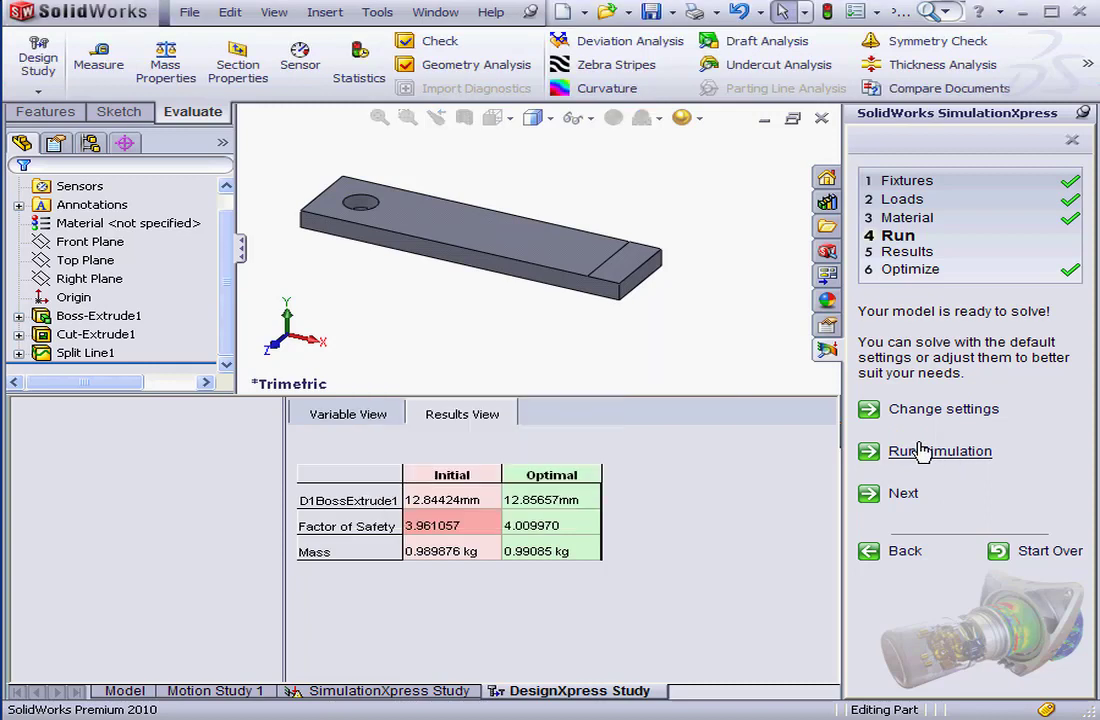